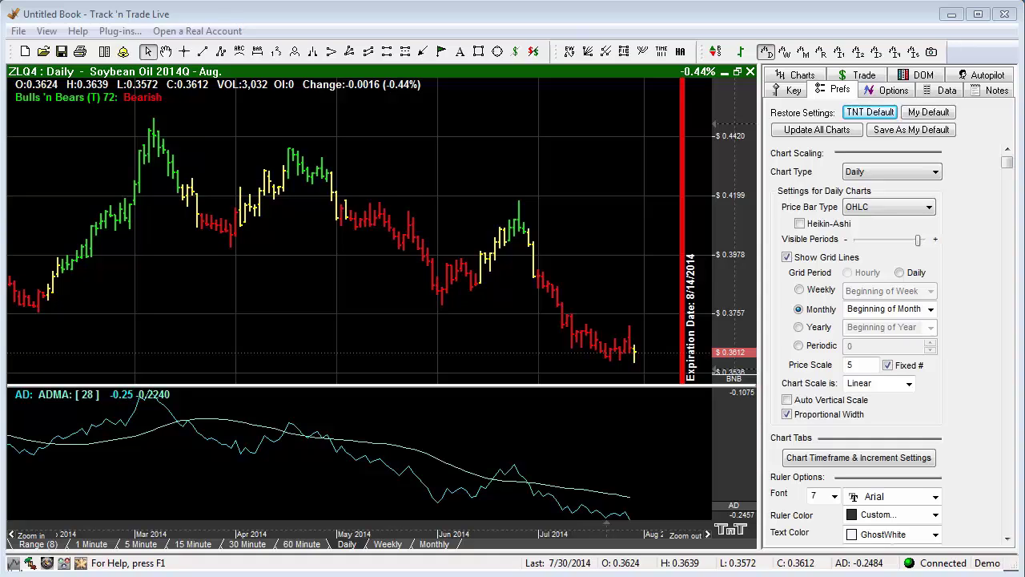
Select the Fib Ruler tool and review its preferences, including the yellow 127.2%–261.8% retracement levels.
click(625, 52)
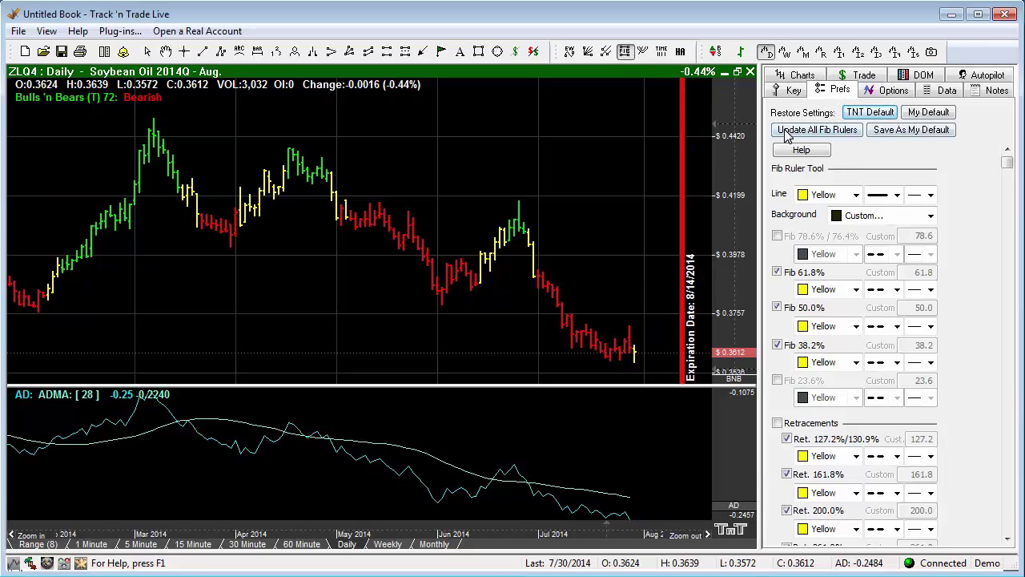
mouse_move(1008, 162)
mouse_down()
mouse_move(1022, 539)
mouse_move(1014, 153)
mouse_up()
drag(1009, 170, 1009, 188)
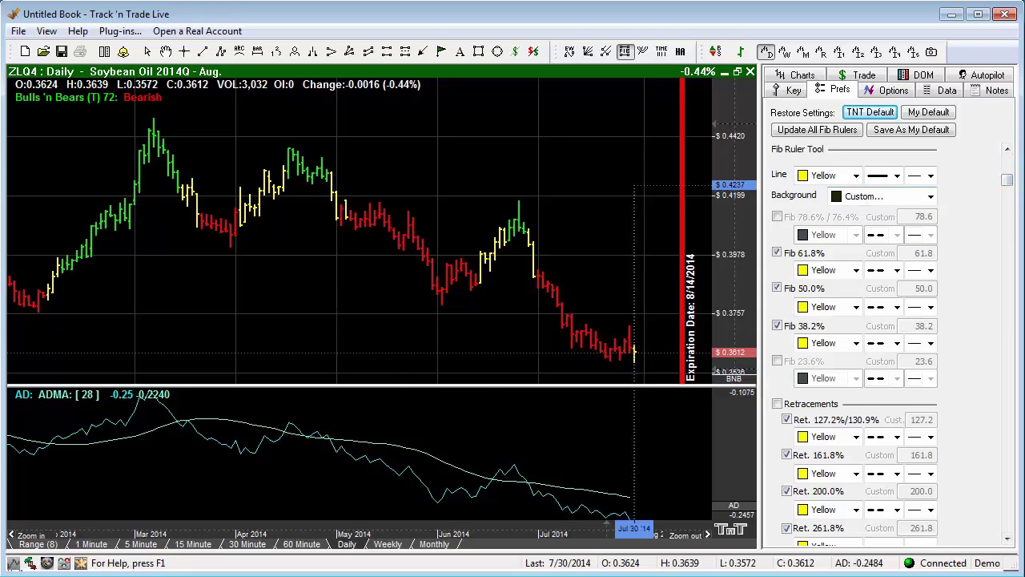
Draw a Fibonacci ruler from the March high 0.4489 down to 0.4004, widened so time zones reach 89.
mouse_move(193, 117)
mouse_down()
mouse_move(193, 145)
mouse_move(327, 247)
mouse_up()
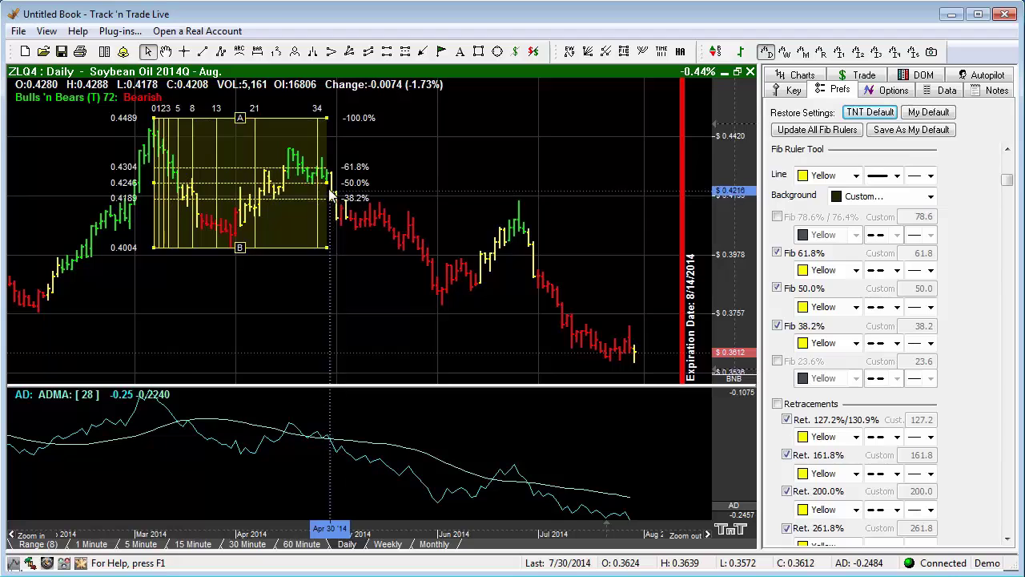
drag(328, 187, 458, 187)
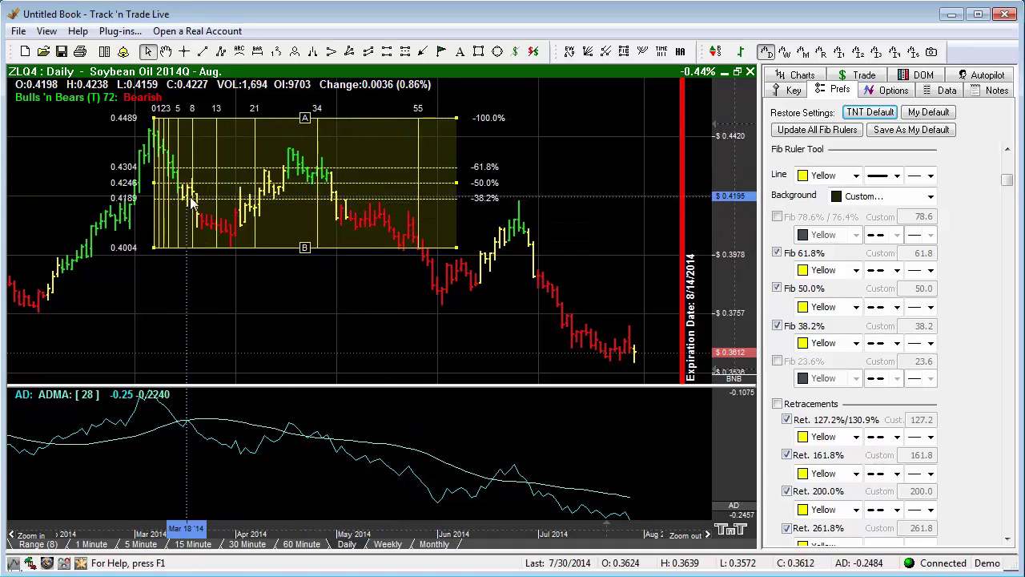
drag(455, 183, 629, 186)
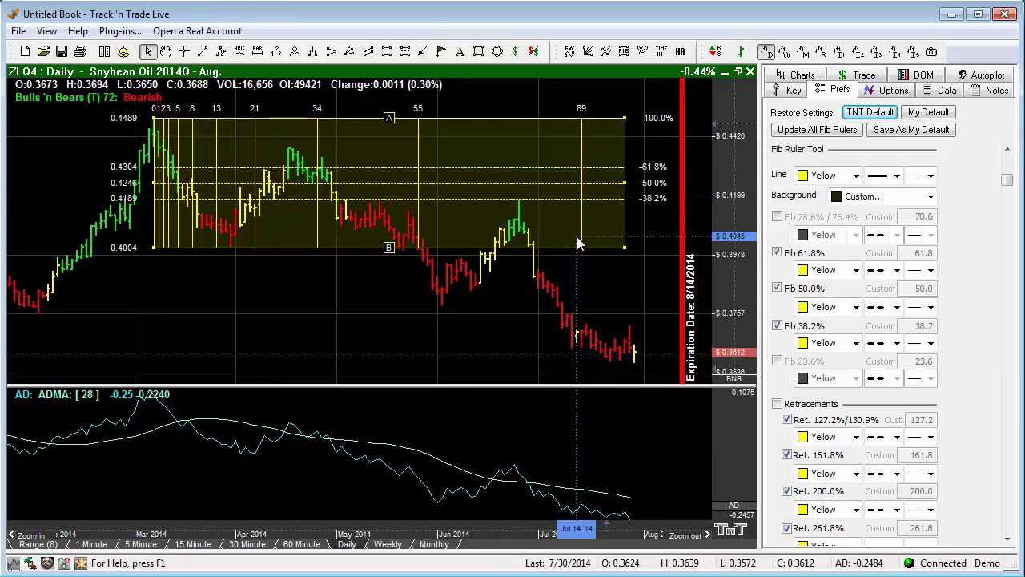
Toggle the ruler's Time Zones lines off and back on from its right-click menu.
right_click(469, 141)
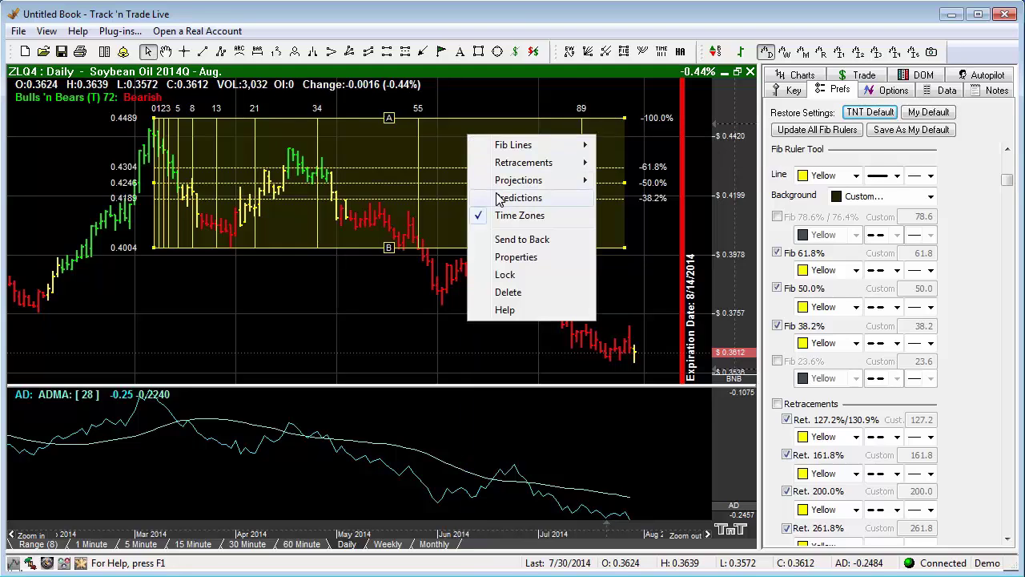
click(505, 215)
right_click(454, 147)
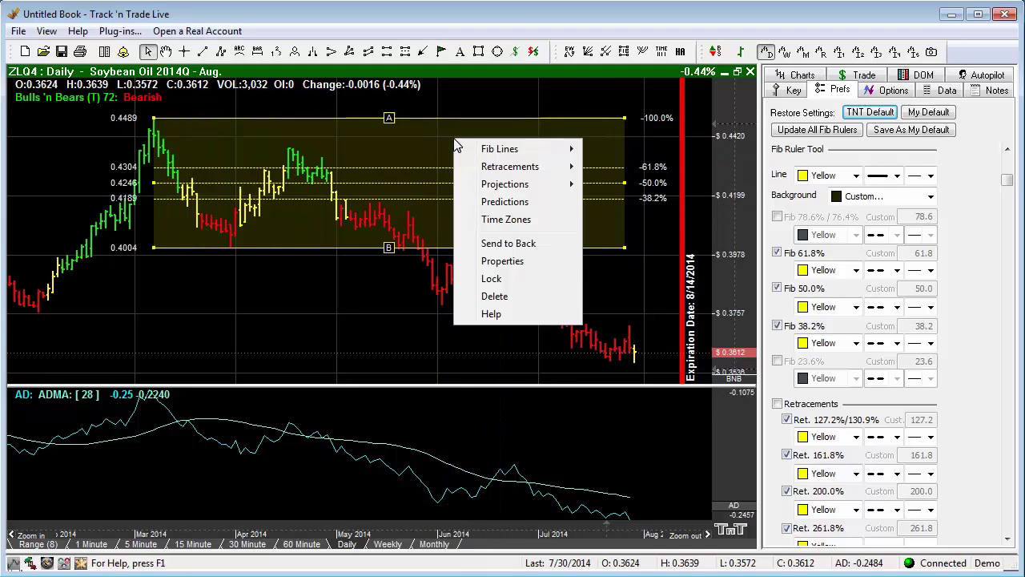
click(480, 221)
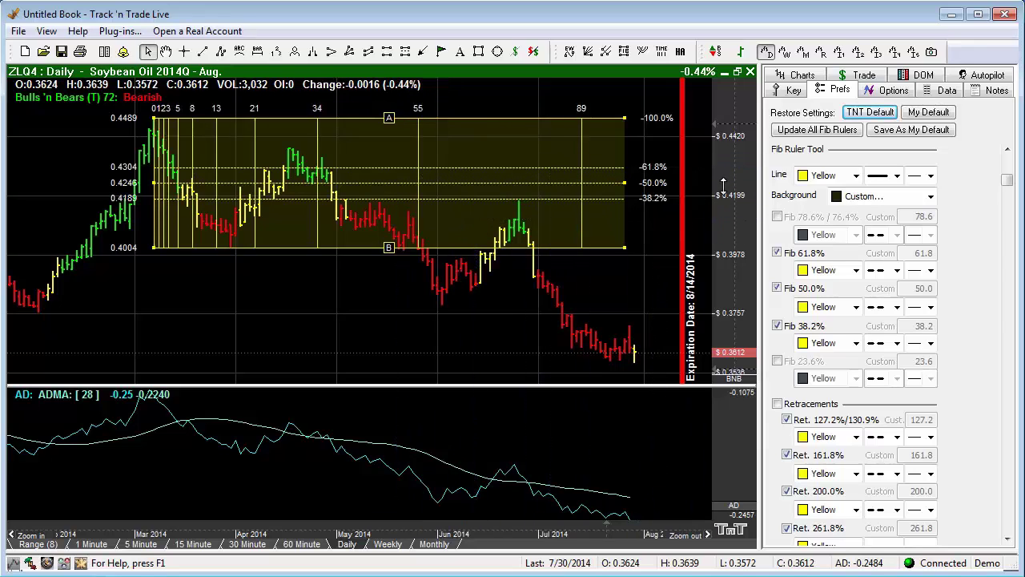
Set the Fib ruler's label font to size 10 bold in Prefs.
drag(1007, 180, 1019, 526)
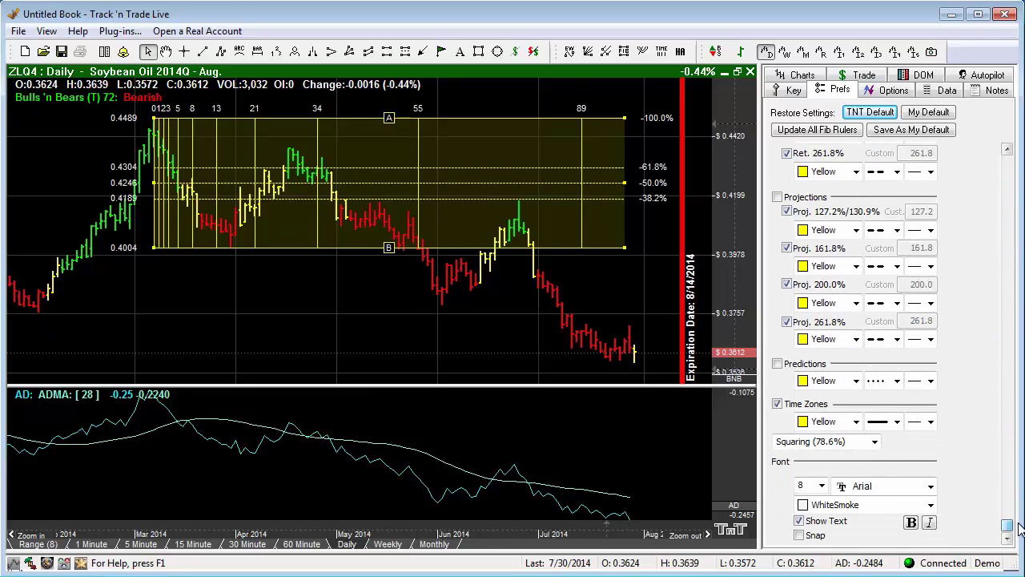
click(821, 485)
click(815, 398)
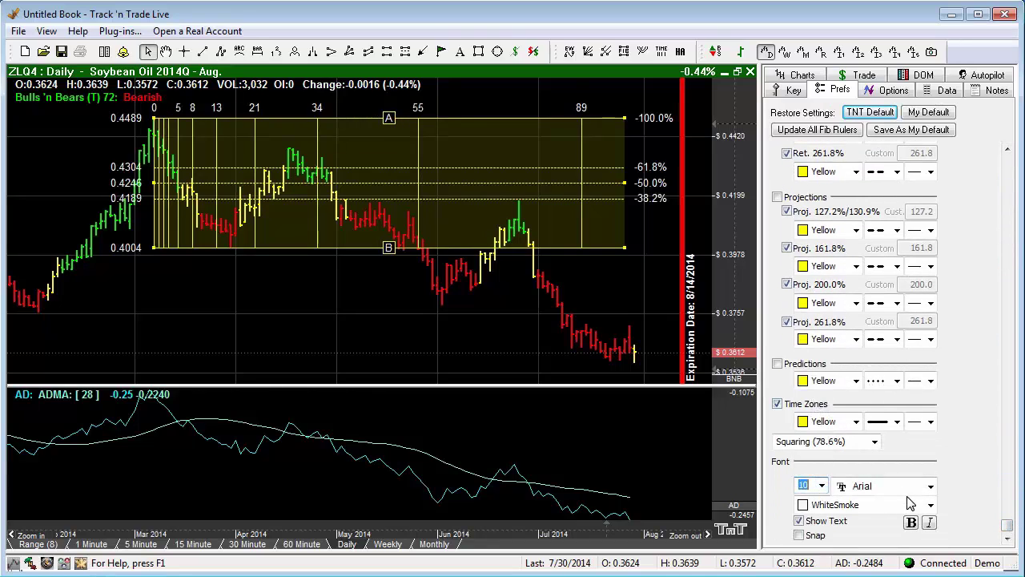
click(910, 523)
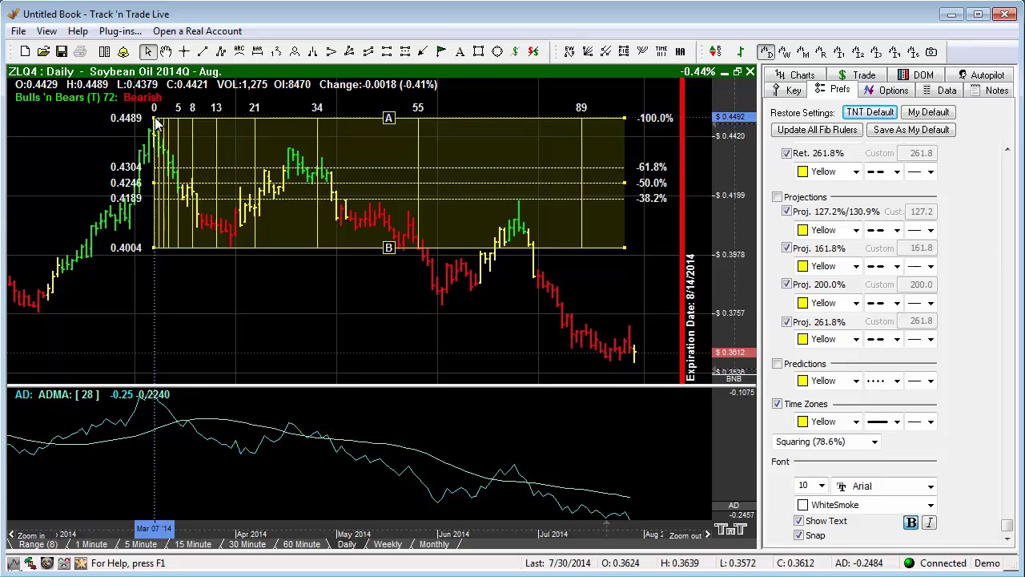
Readjust the ruler handles to span 0.4489–0.4004 through the 89 line, then uncheck Snap.
mouse_move(154, 118)
mouse_down()
mouse_move(156, 132)
mouse_move(155, 119)
mouse_up()
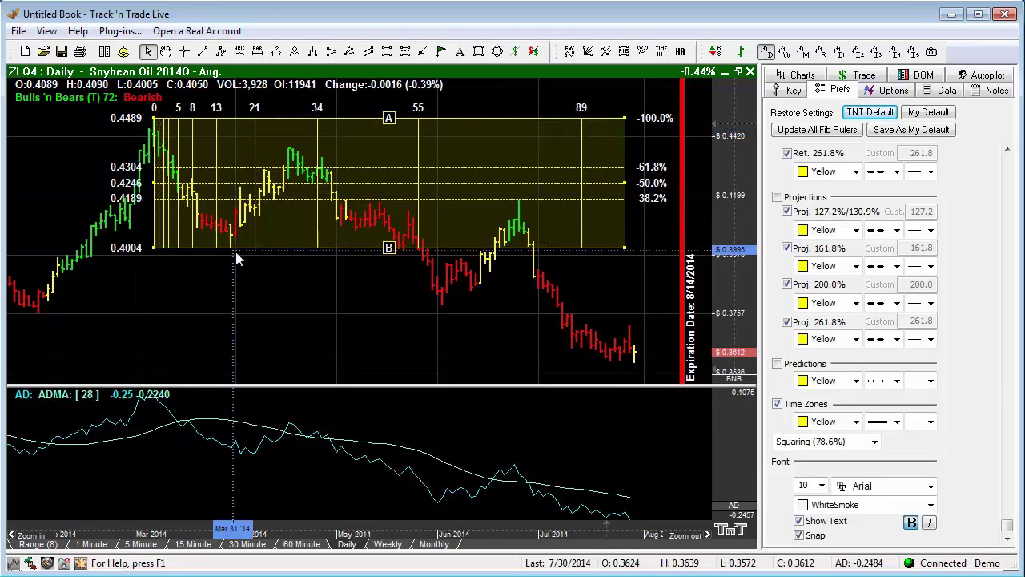
drag(388, 250, 389, 247)
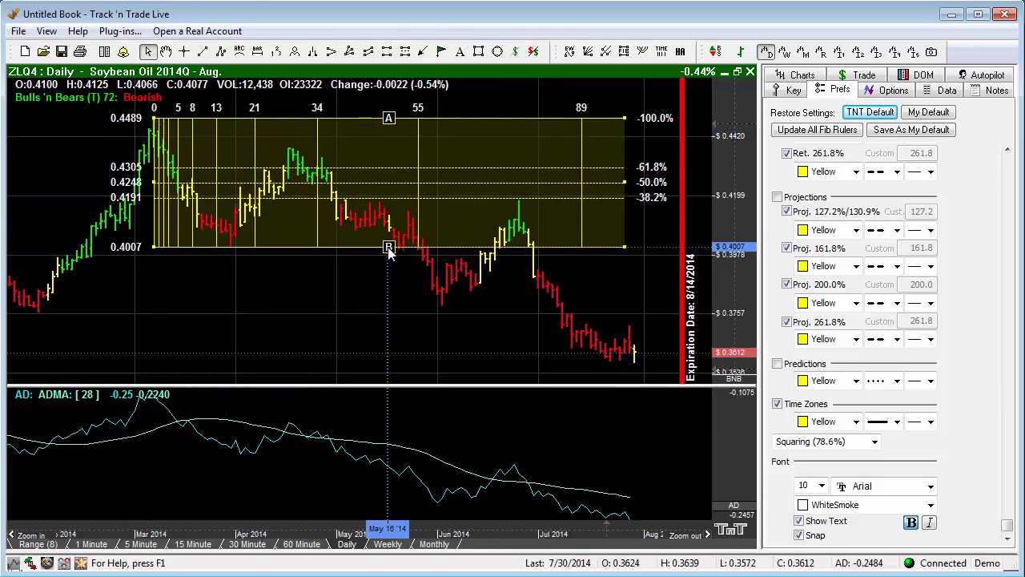
drag(626, 252, 531, 268)
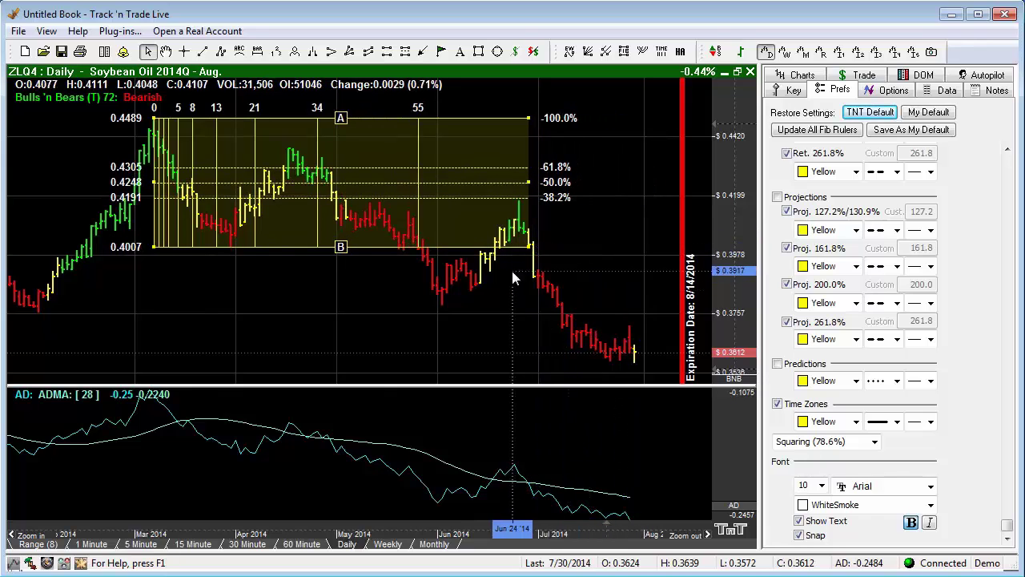
drag(528, 186, 606, 199)
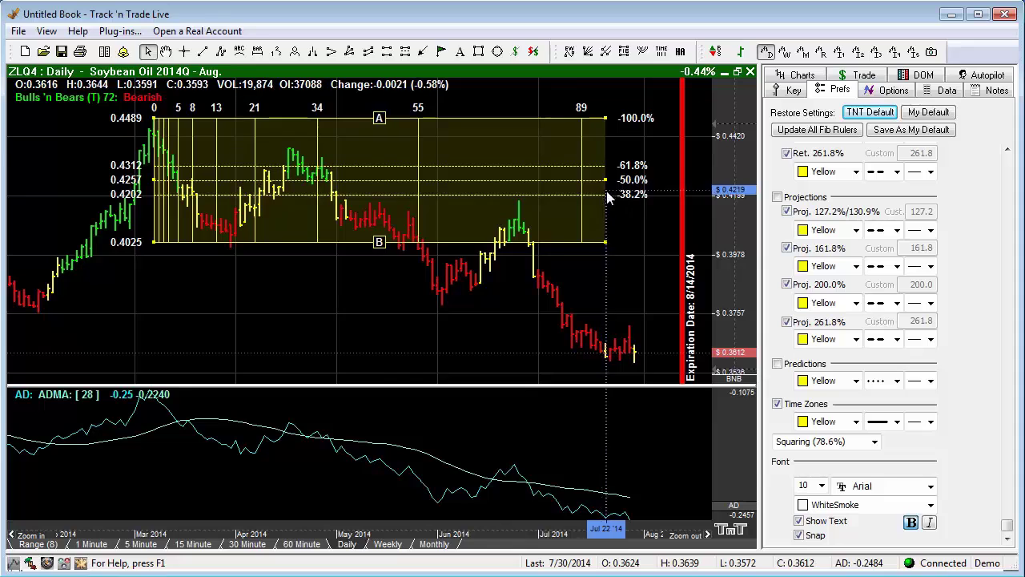
drag(382, 248, 382, 254)
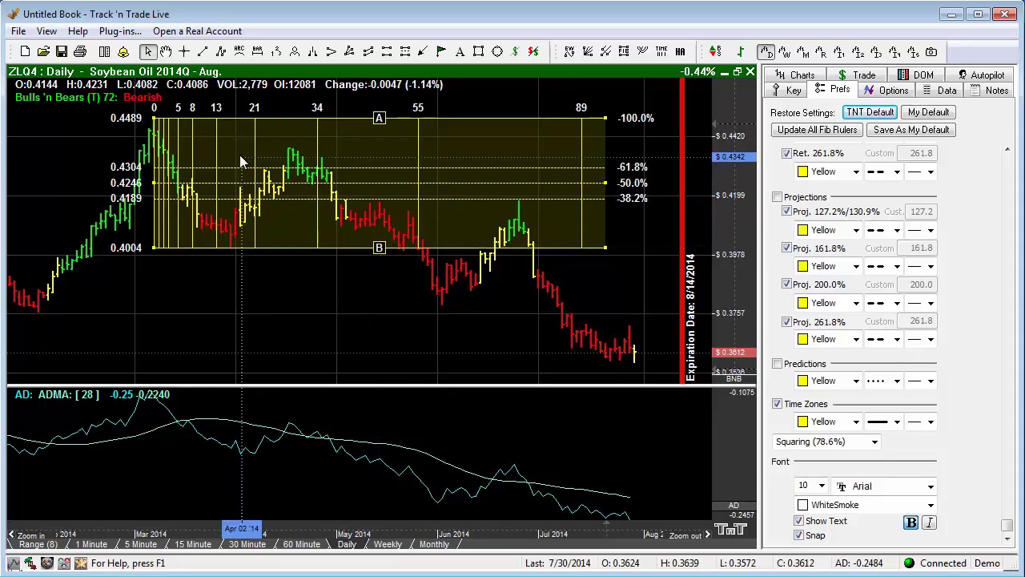
click(799, 535)
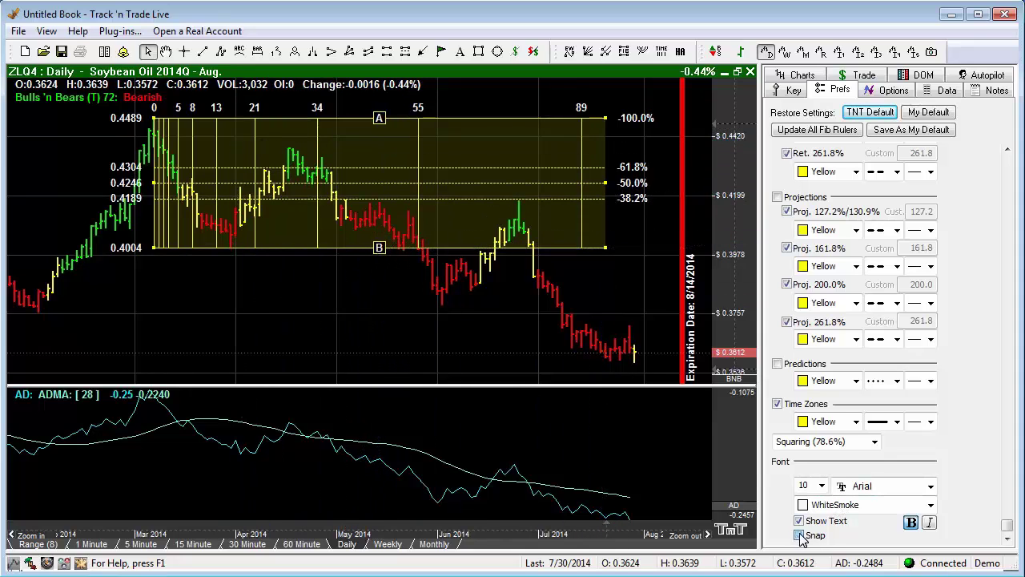
drag(1010, 532, 1009, 162)
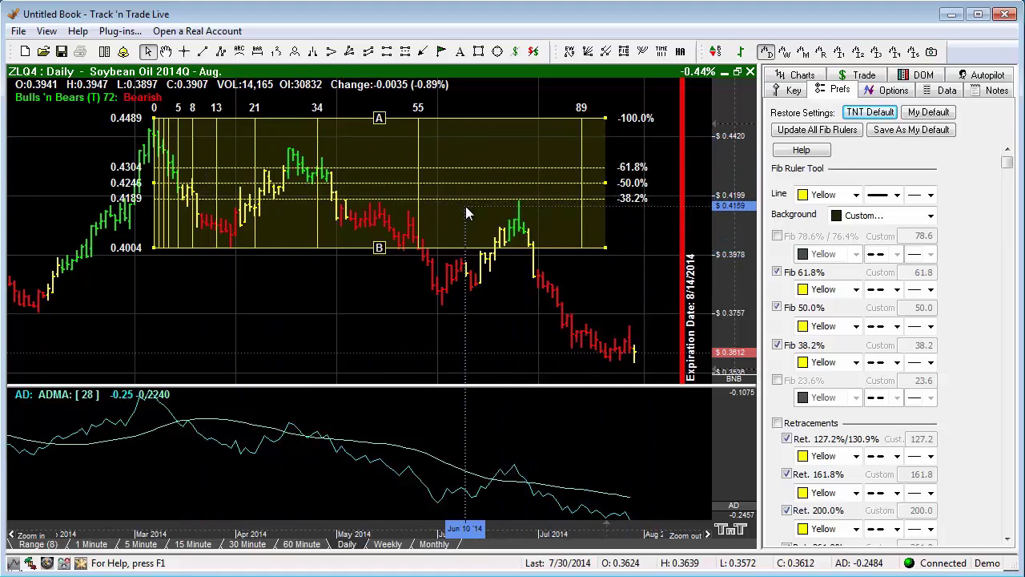
click(777, 272)
click(777, 309)
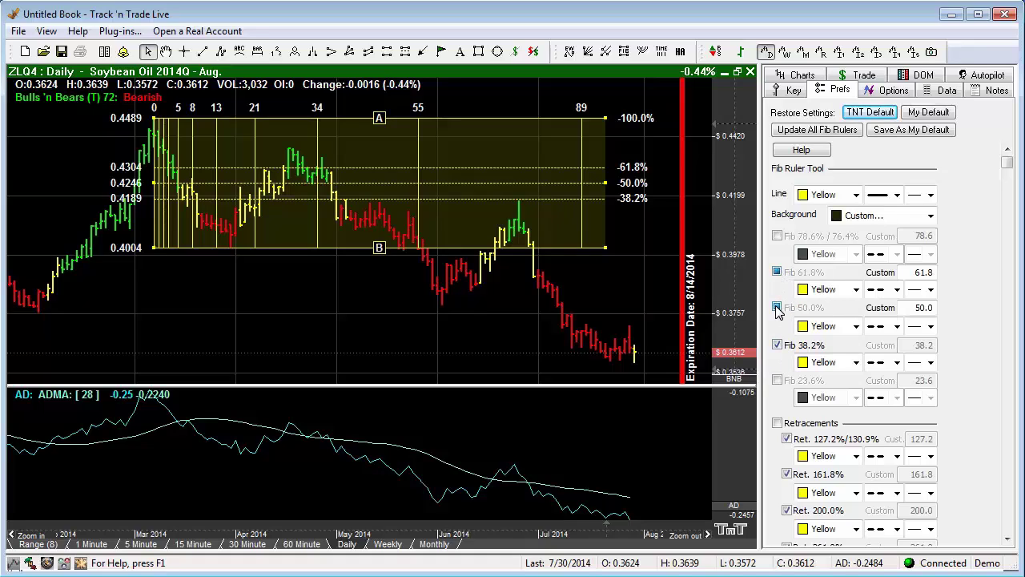
click(776, 309)
click(777, 346)
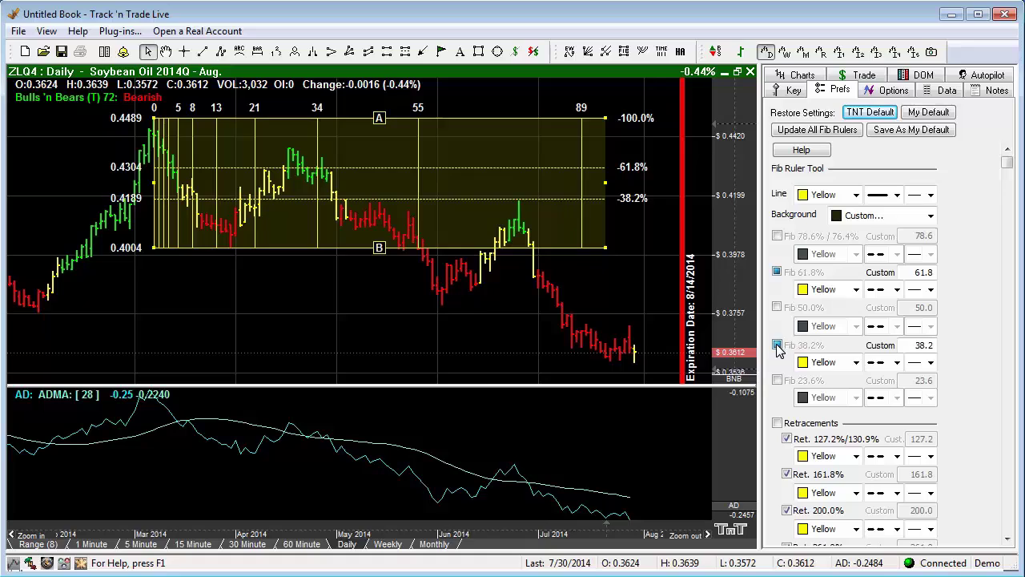
click(777, 272)
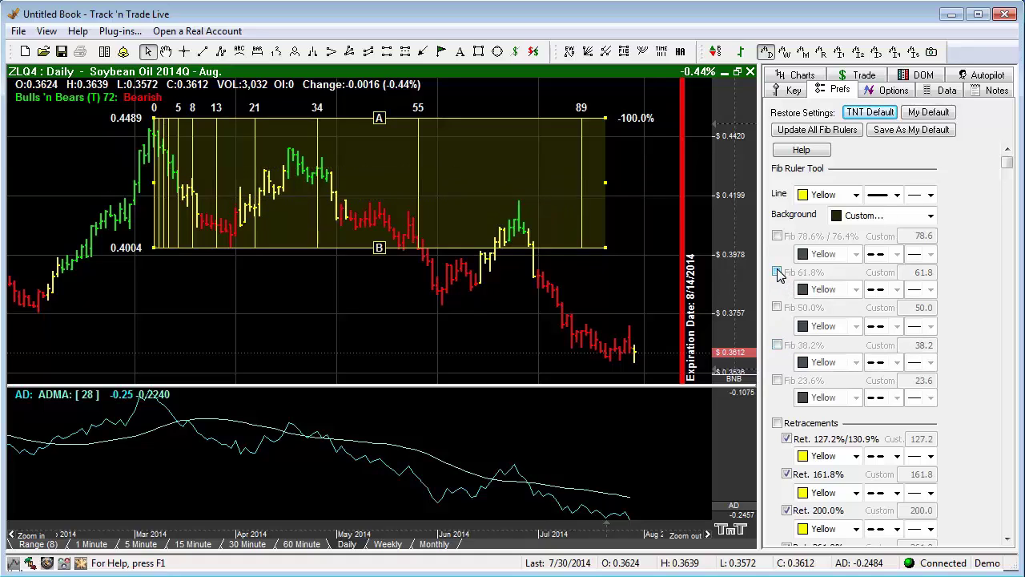
click(776, 272)
click(777, 308)
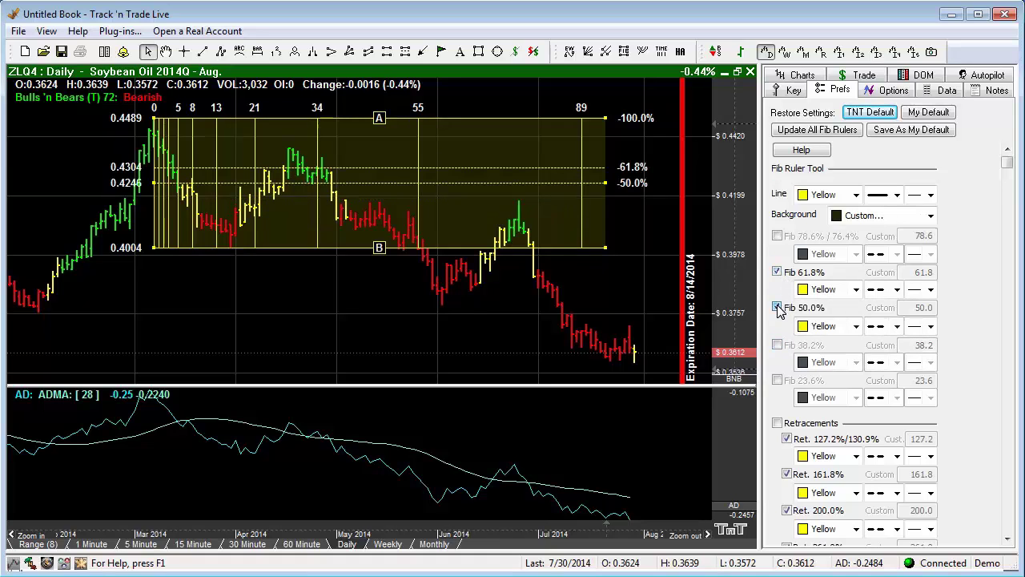
click(776, 308)
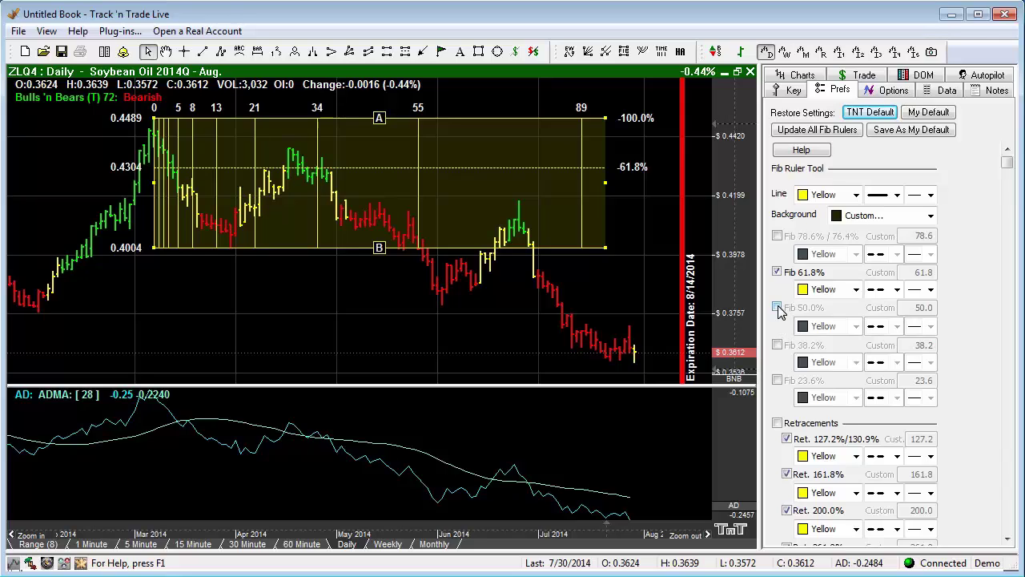
click(776, 307)
click(777, 345)
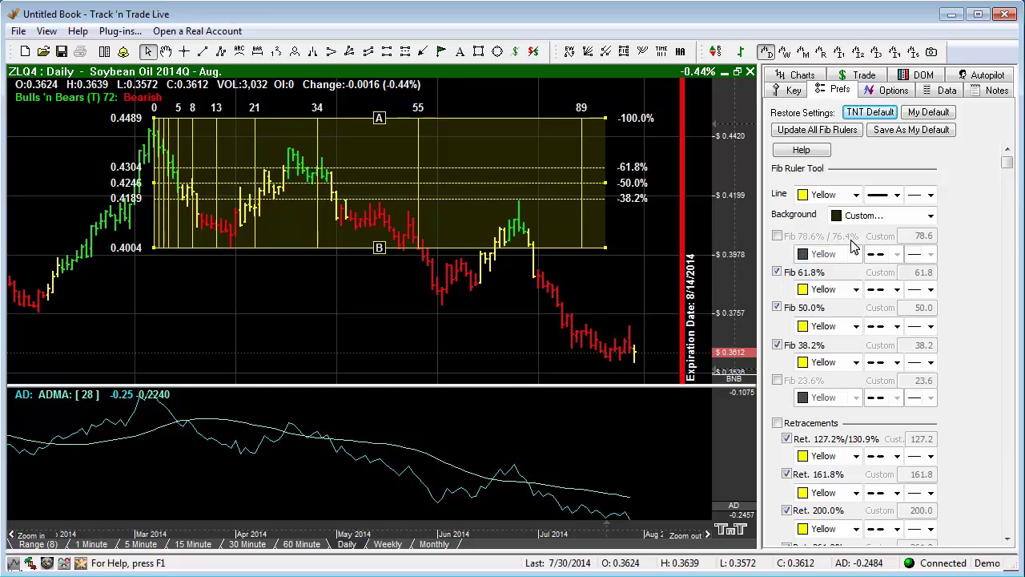
Enable the 78.6% Fib level and switch the Time Zones setting between Squaring (78.6%) and Division (76.4%).
click(778, 237)
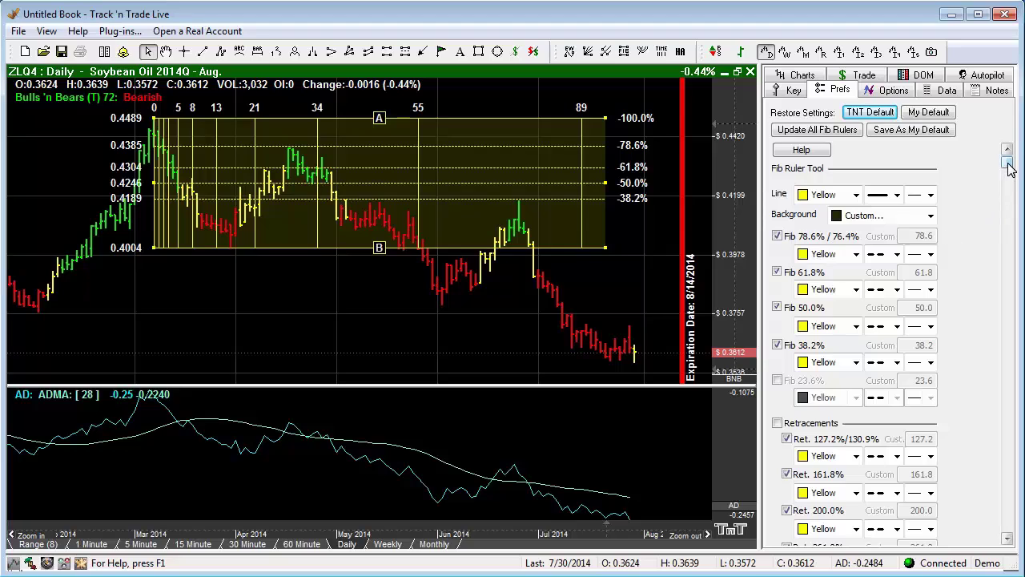
drag(1009, 168, 991, 503)
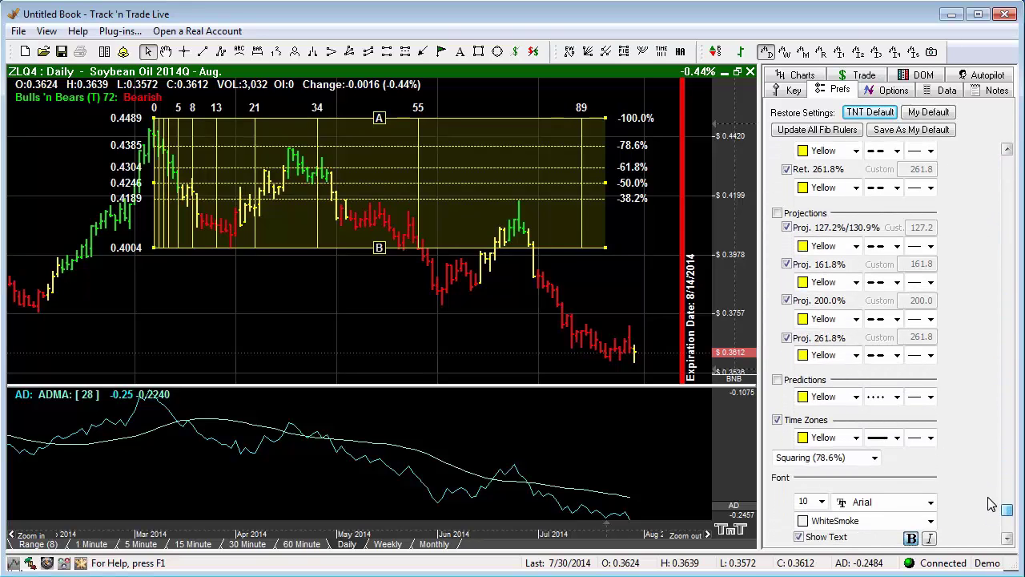
click(874, 457)
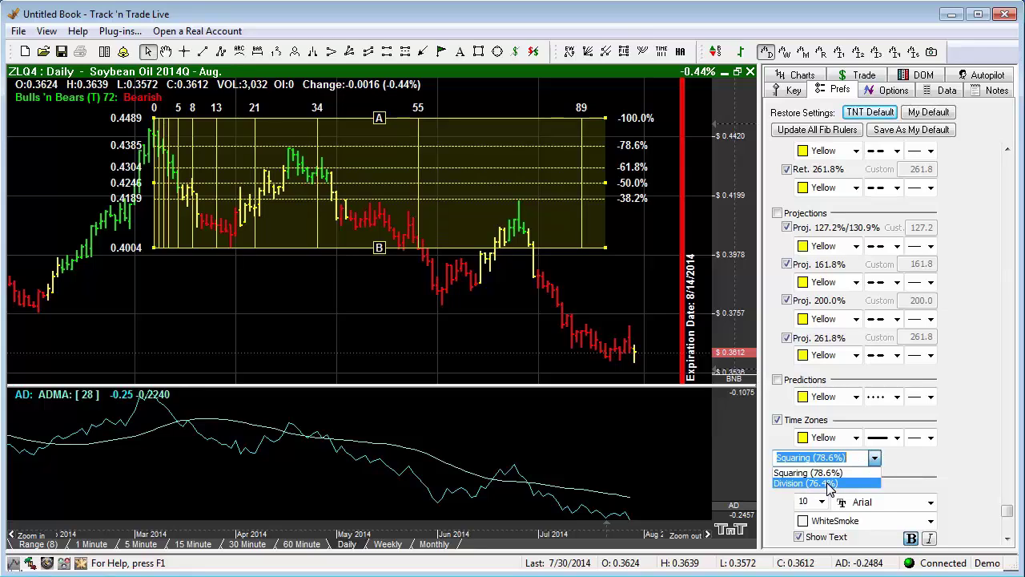
click(829, 484)
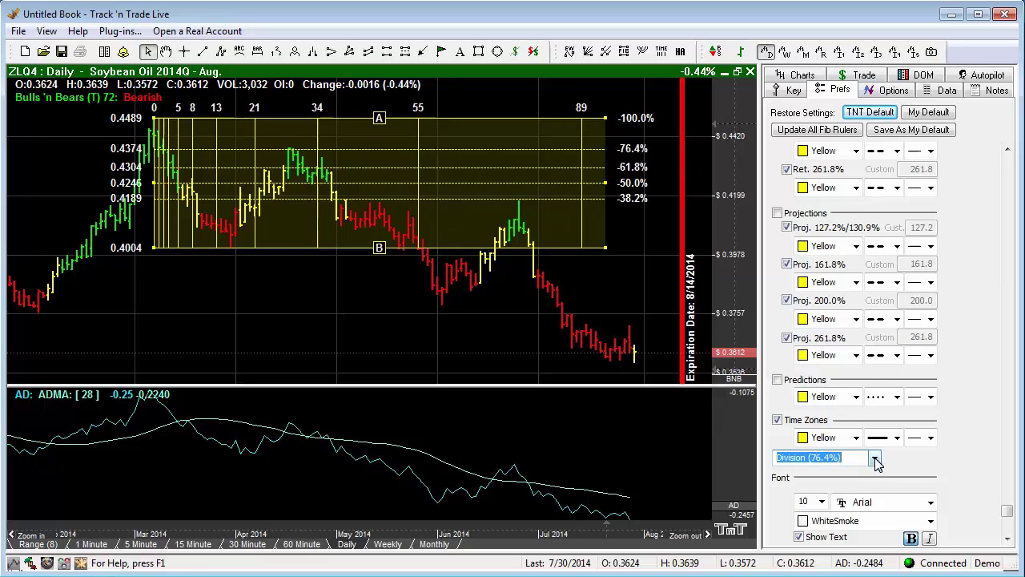
click(875, 458)
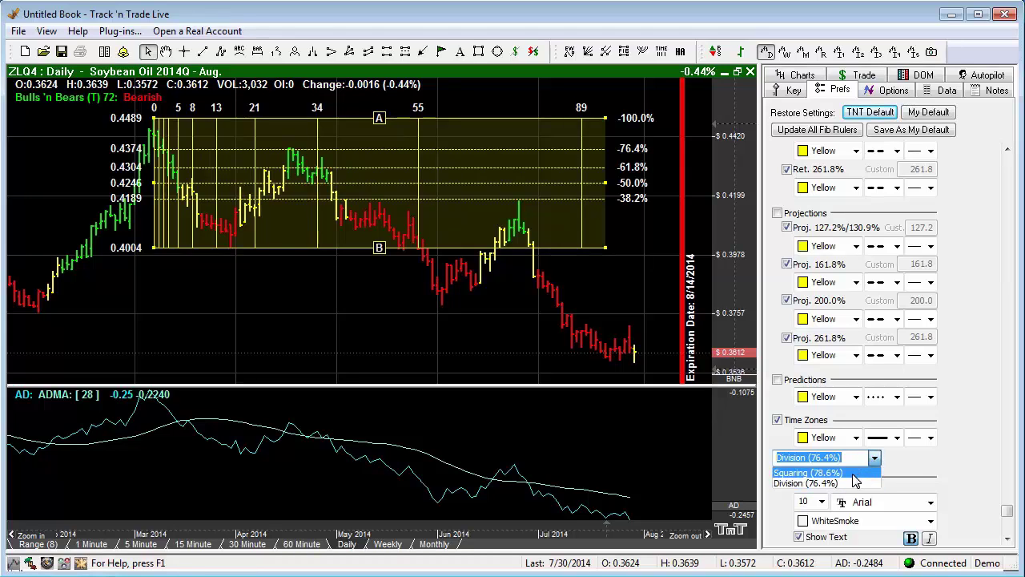
click(854, 474)
click(875, 457)
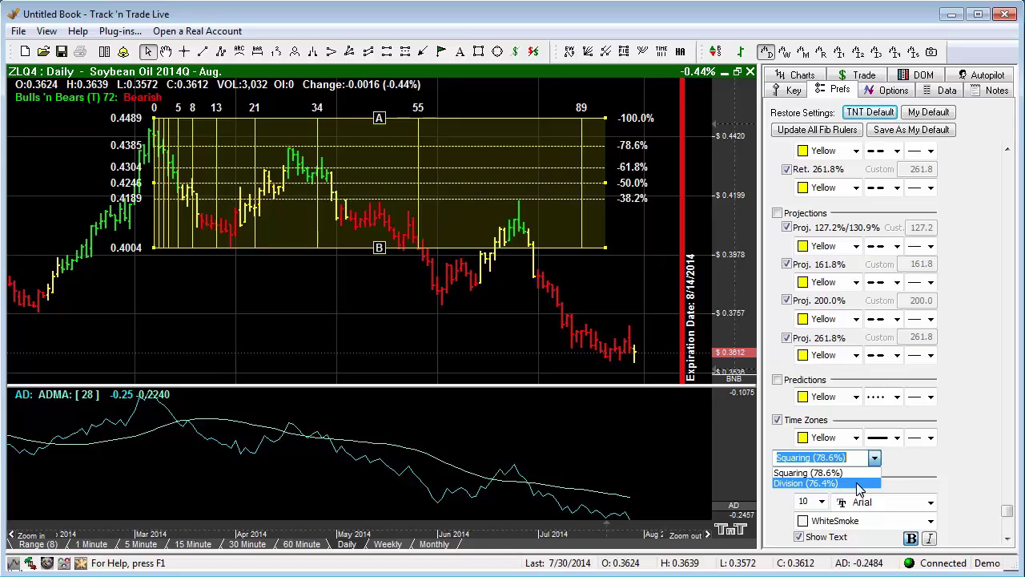
click(857, 485)
Uncheck the Fib 78.6%/76.4% level on the ruler.
drag(1008, 512, 1006, 189)
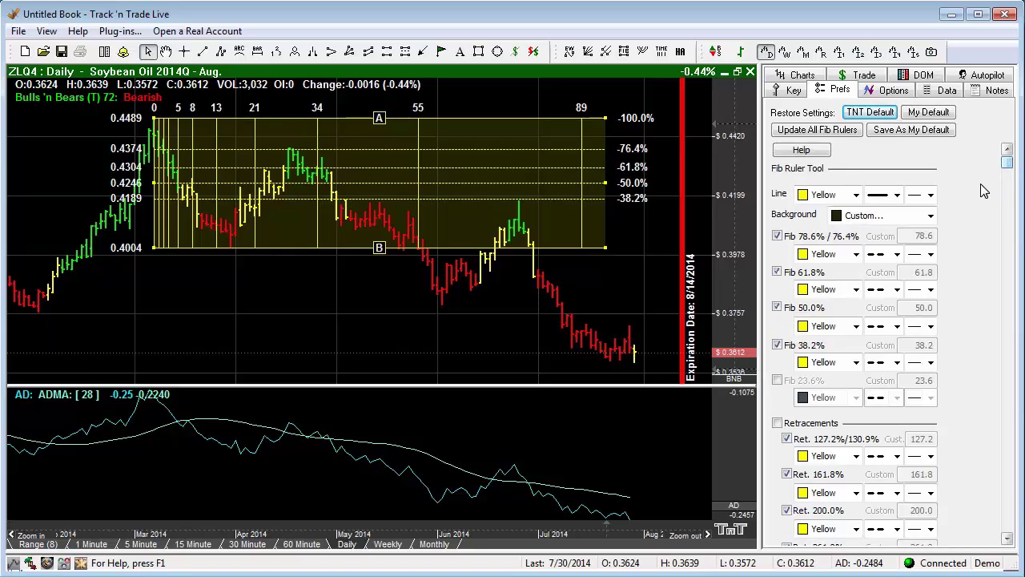
click(776, 236)
click(777, 237)
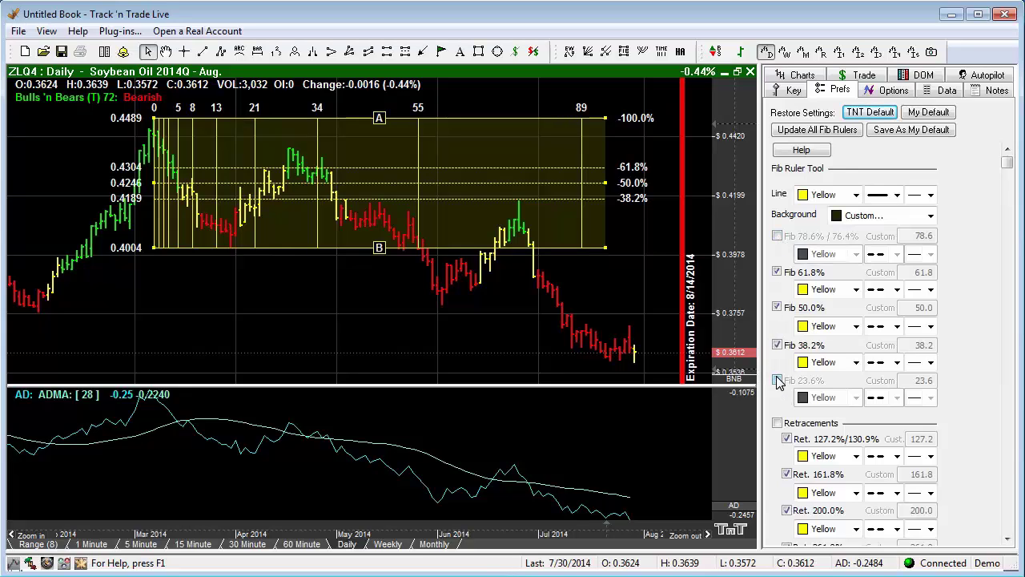
Set the 61.8% and 50.0% line colours to red.
click(856, 290)
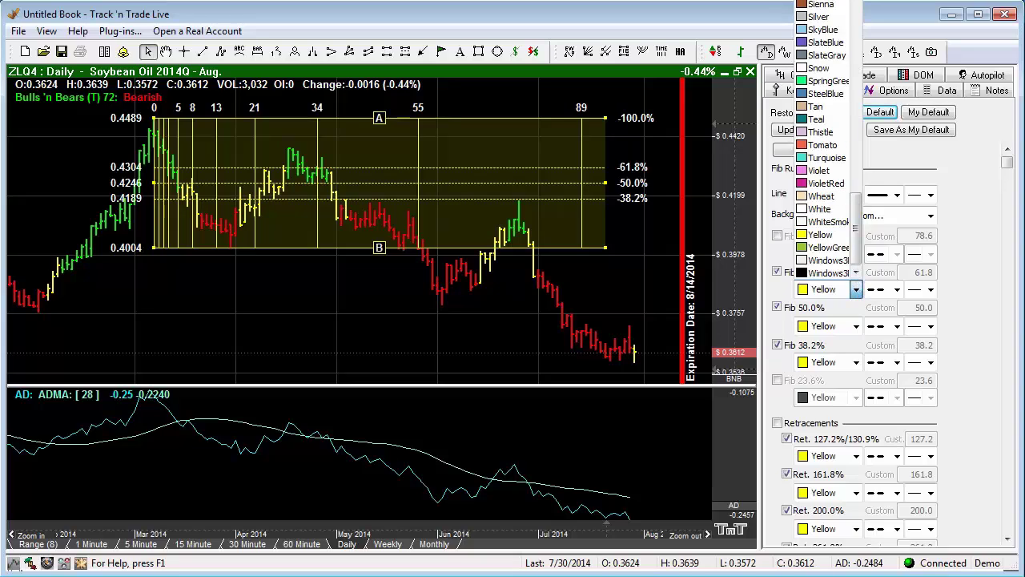
key(r)
key(Return)
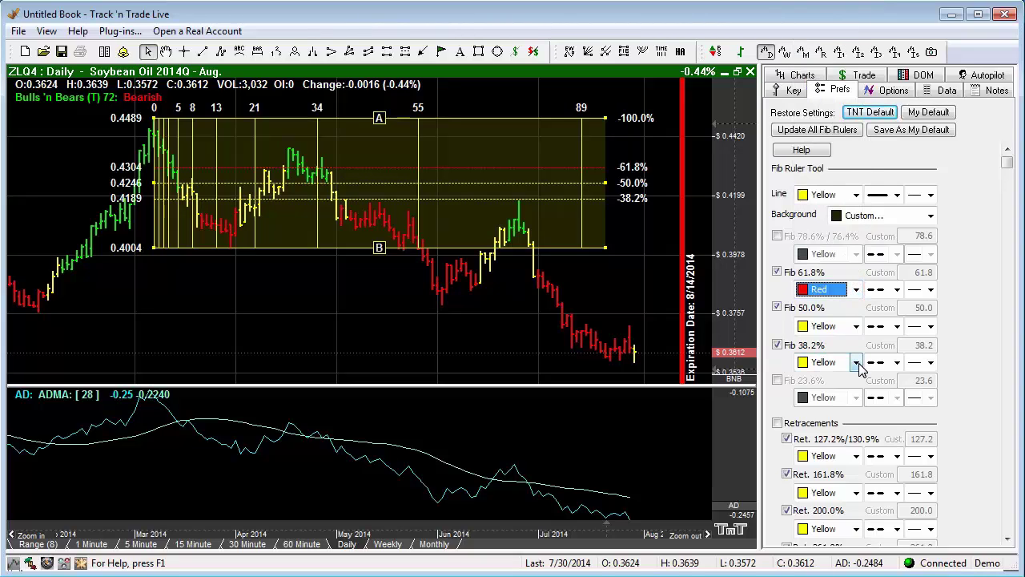
click(856, 327)
key(r)
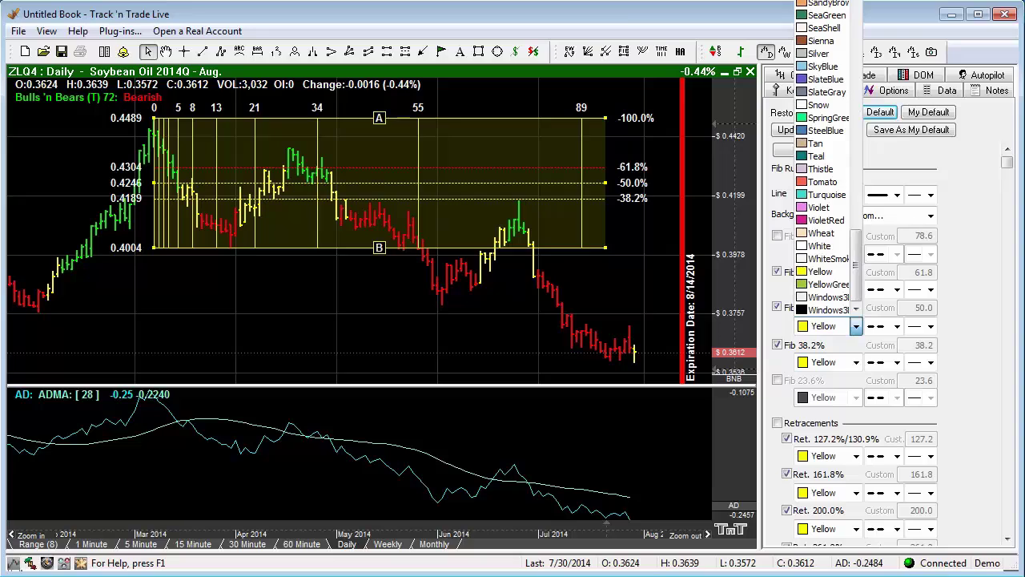
key(Return)
Make the 61.8% and 38.2% lines YellowGreen, keeping the 50.0% line Red.
click(856, 290)
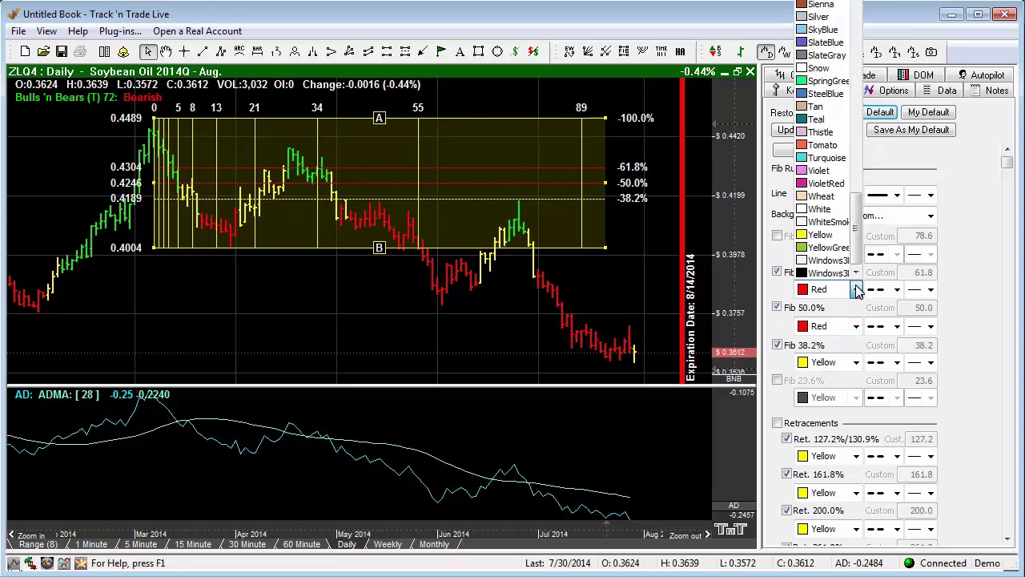
click(856, 290)
click(856, 327)
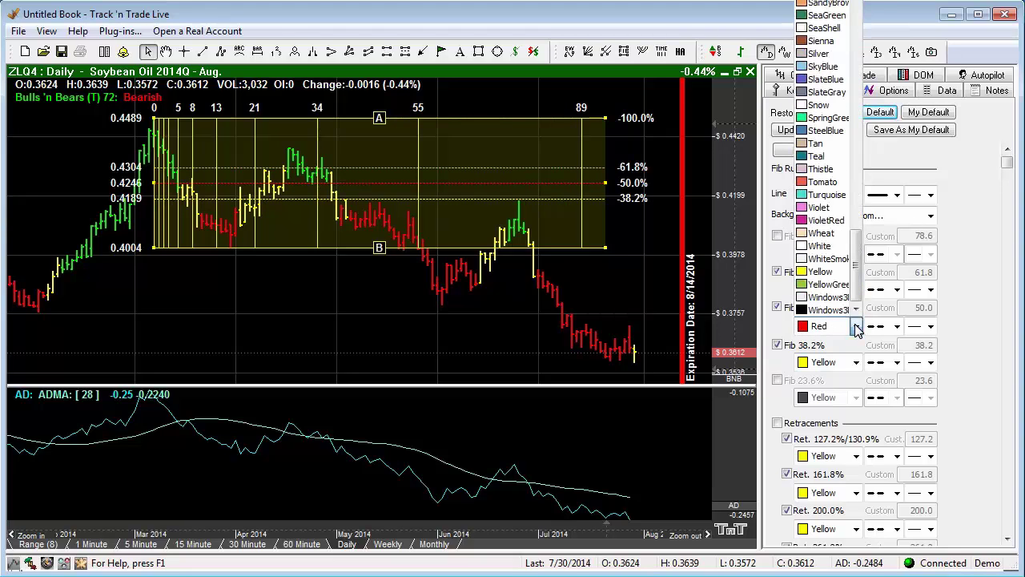
click(833, 285)
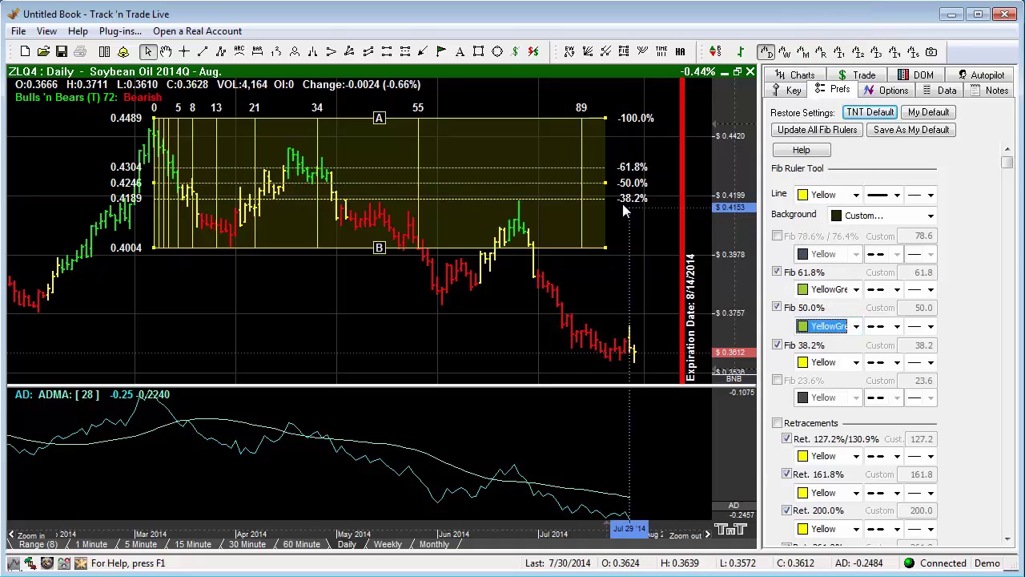
click(855, 326)
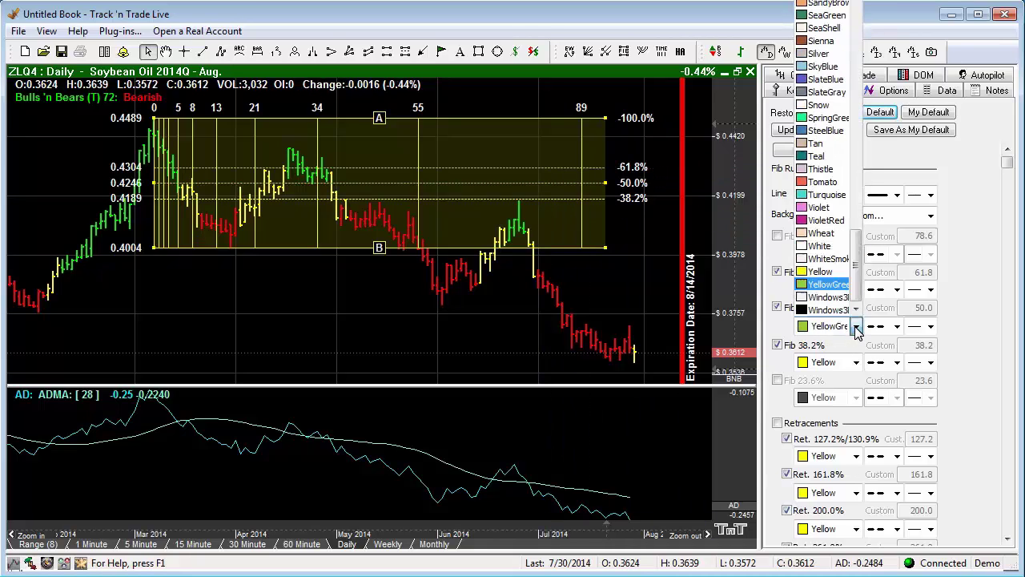
key(r)
key(Return)
click(855, 362)
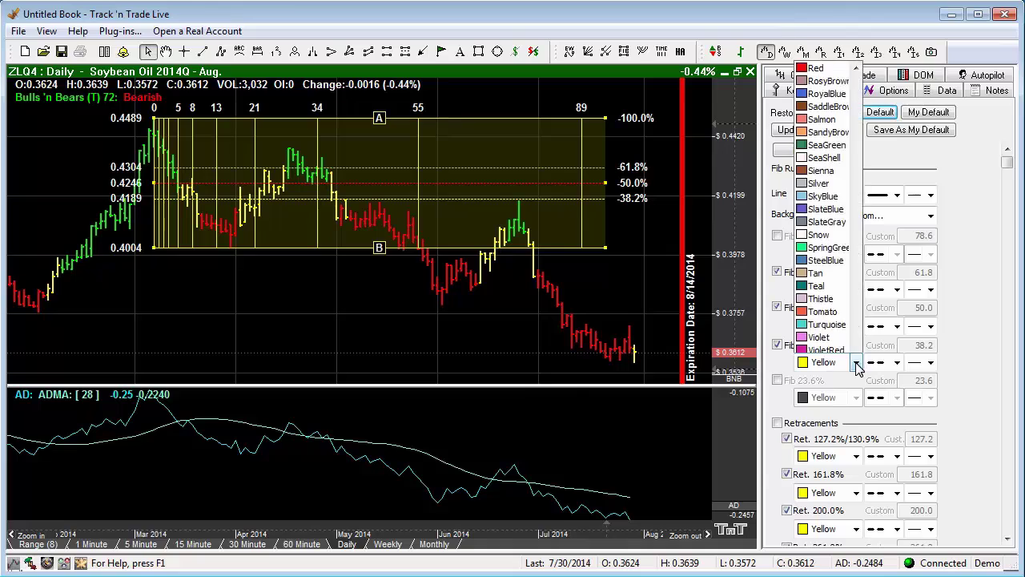
click(833, 325)
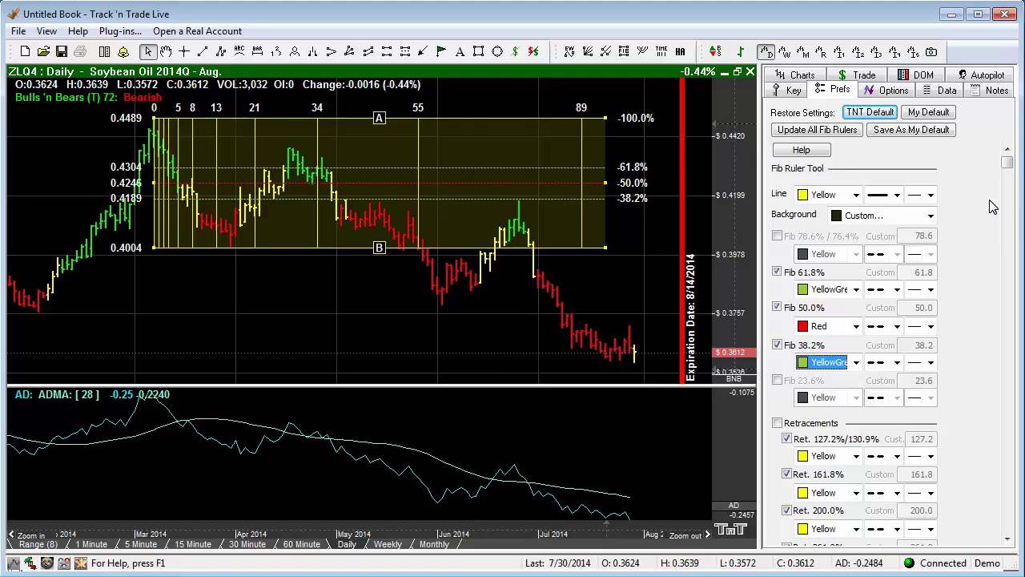
Shorten the Fib ruler to the March–April swing, ending at the 34 count.
drag(1010, 172, 985, 367)
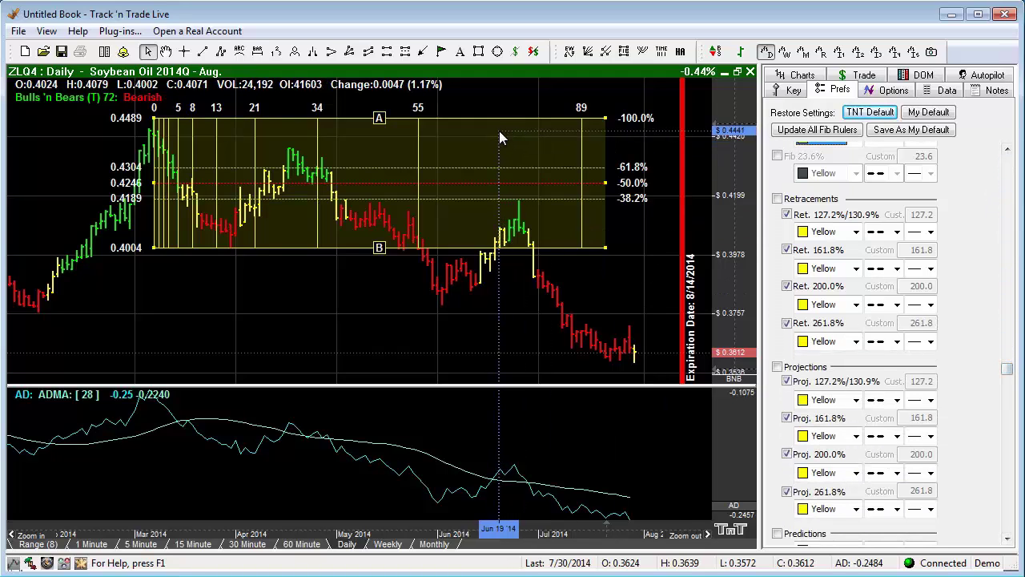
drag(607, 184, 296, 176)
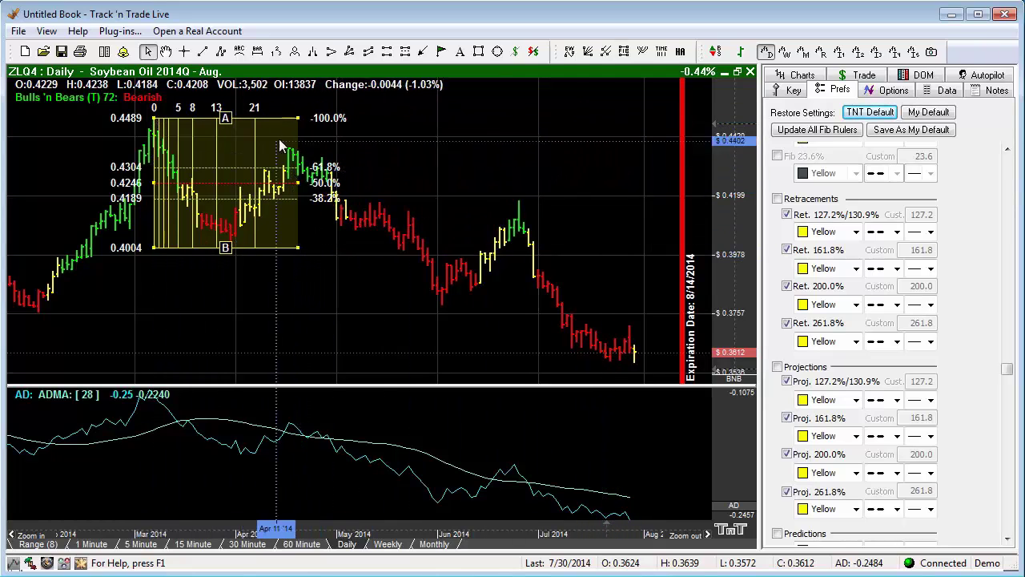
drag(298, 186, 346, 192)
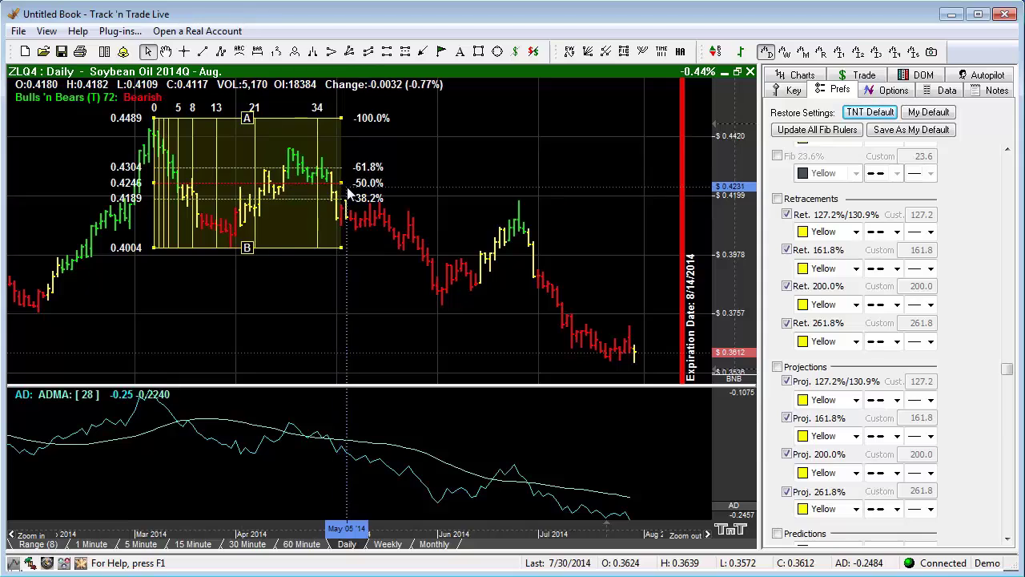
Enable Projections, adding 130.9%, 161.8% and 200.0% levels near 0.3855, 0.3705 and 0.3520.
click(776, 368)
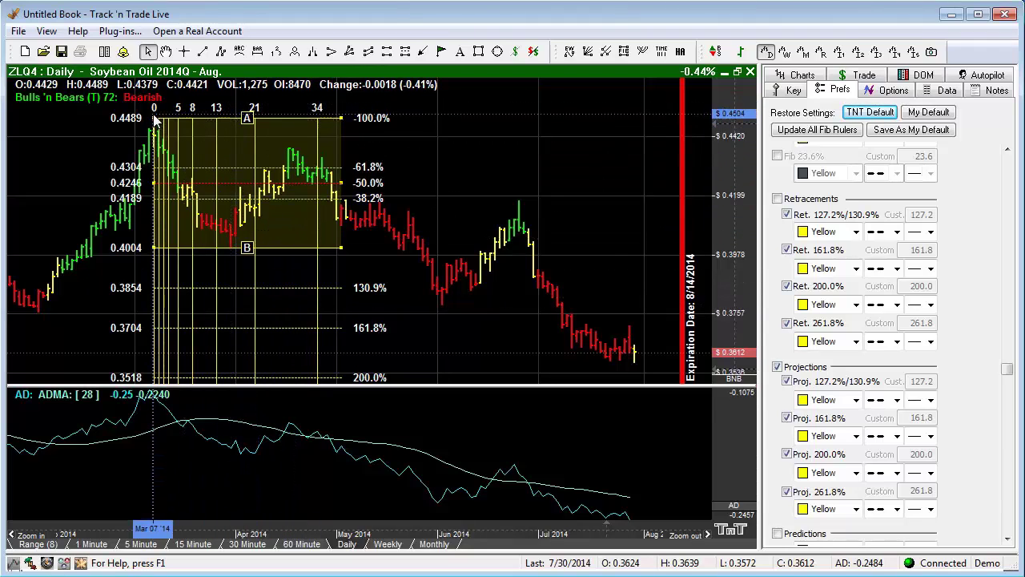
click(587, 292)
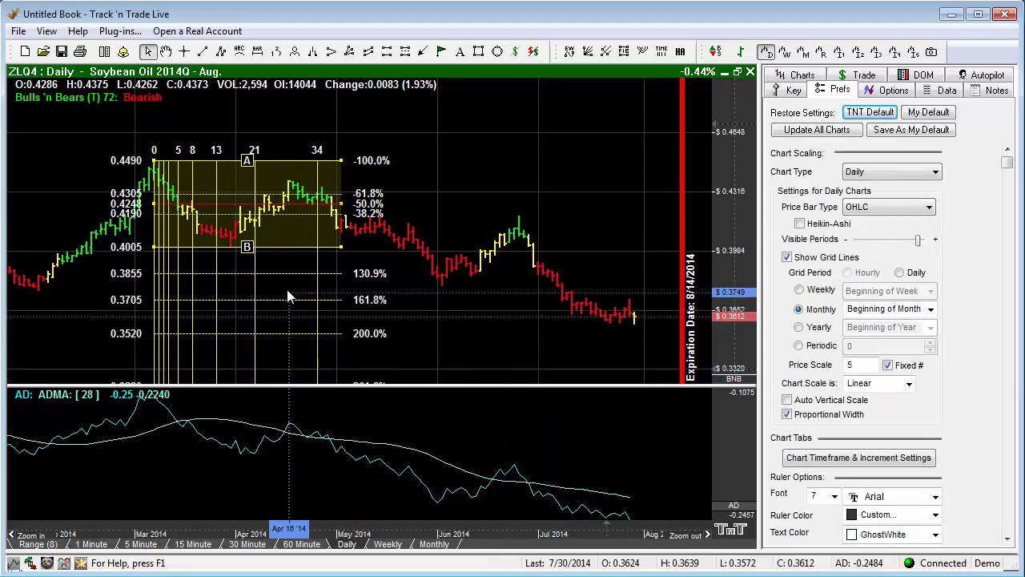
click(224, 196)
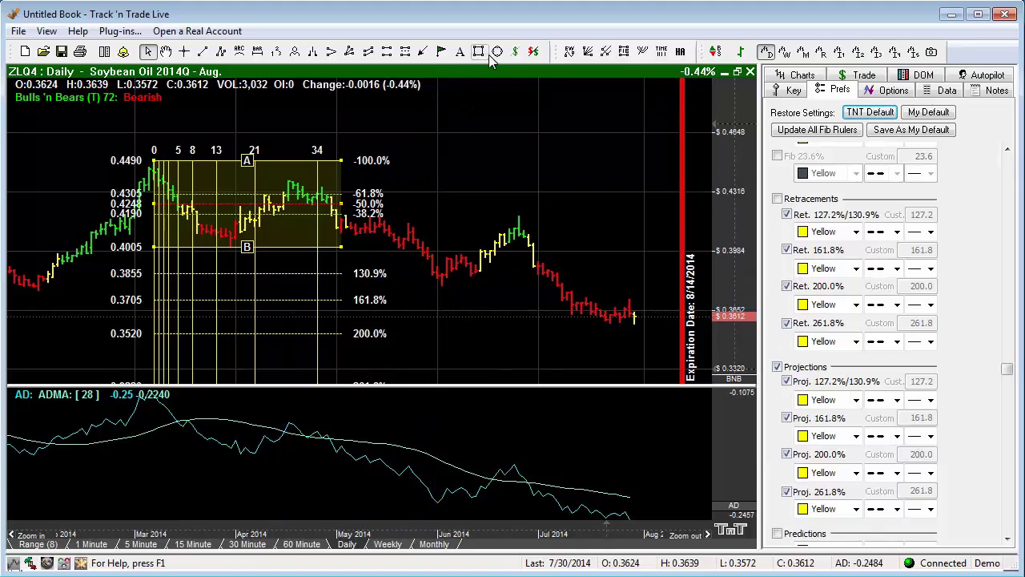
click(624, 52)
mouse_move(440, 286)
mouse_down()
mouse_move(532, 221)
mouse_move(605, 212)
mouse_up()
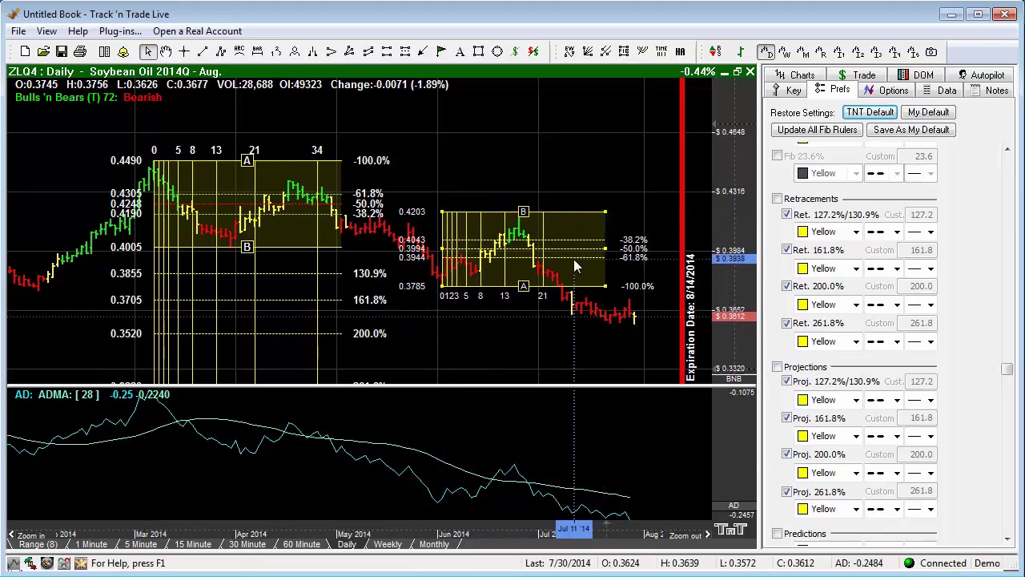
click(776, 367)
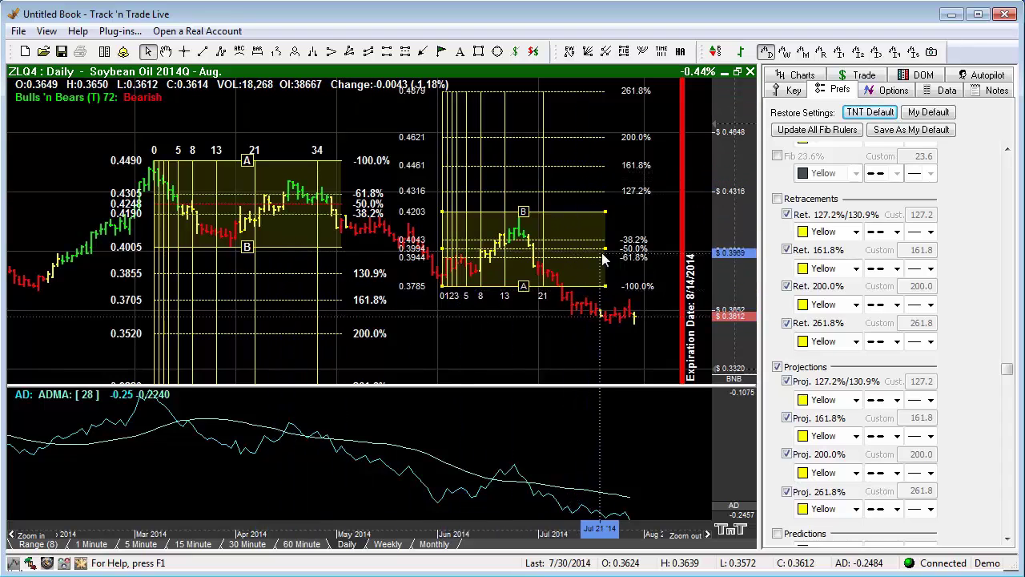
drag(606, 248, 635, 249)
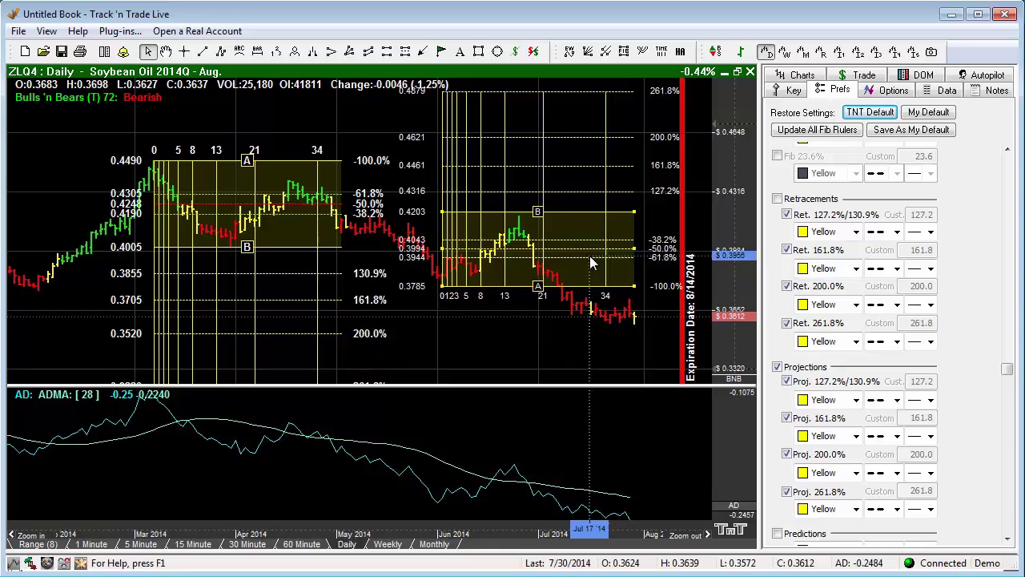
key(Delete)
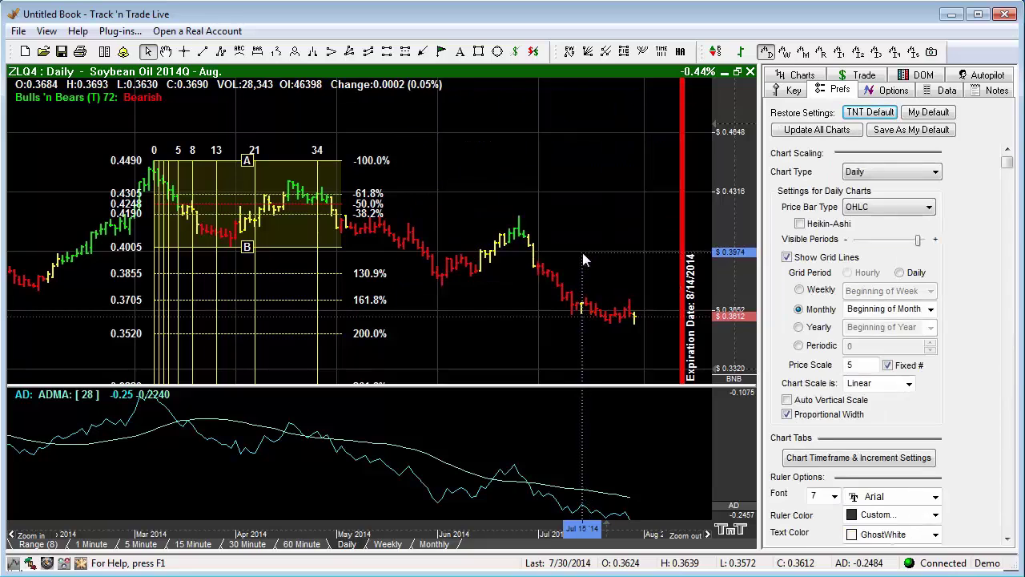
Turn on Display Retracements, adding -130.9% at 0.4640 and -161.8% at 0.4790 above the ruler.
right_click(283, 189)
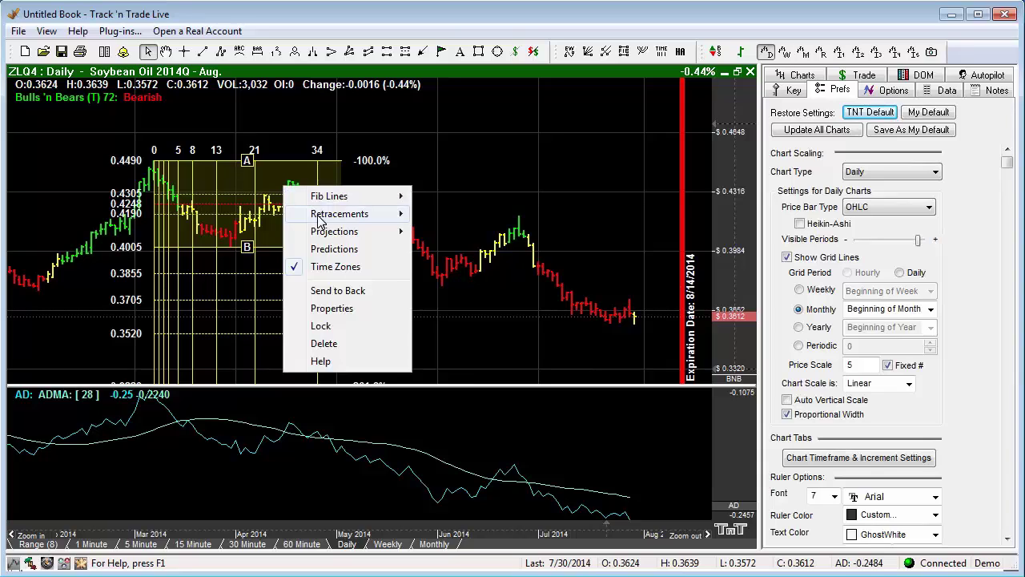
mouse_move(323, 236)
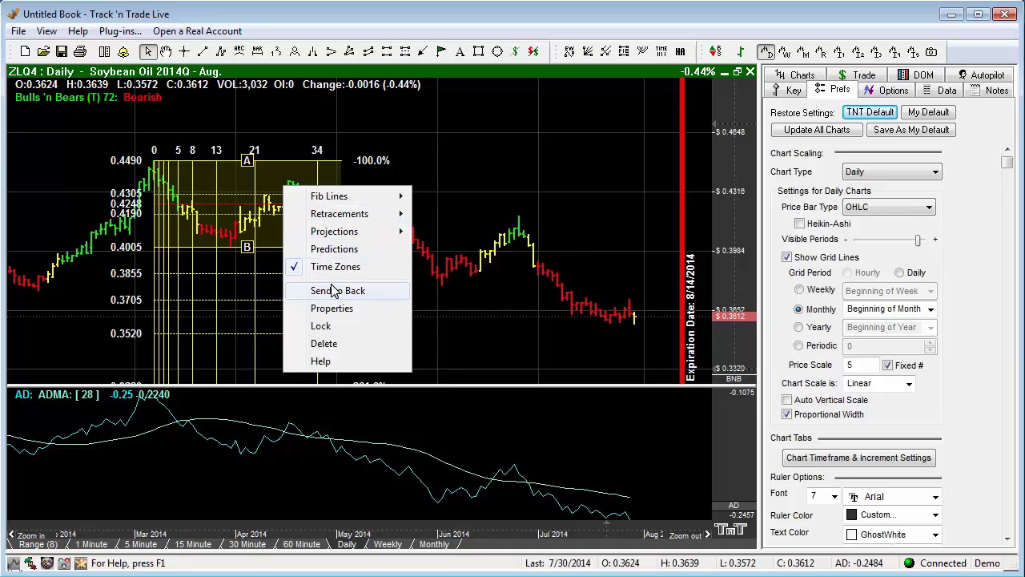
right_click(271, 174)
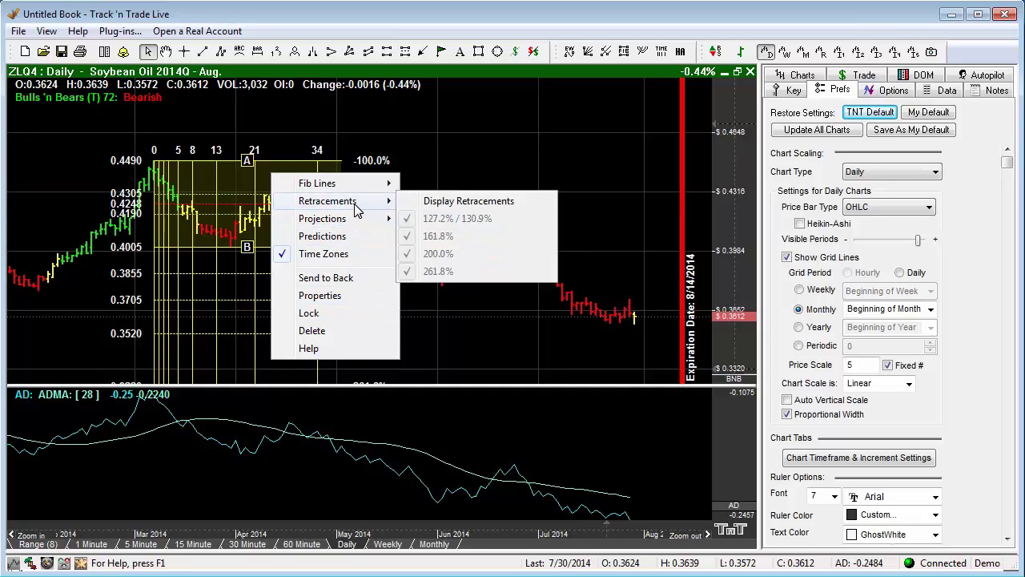
click(321, 205)
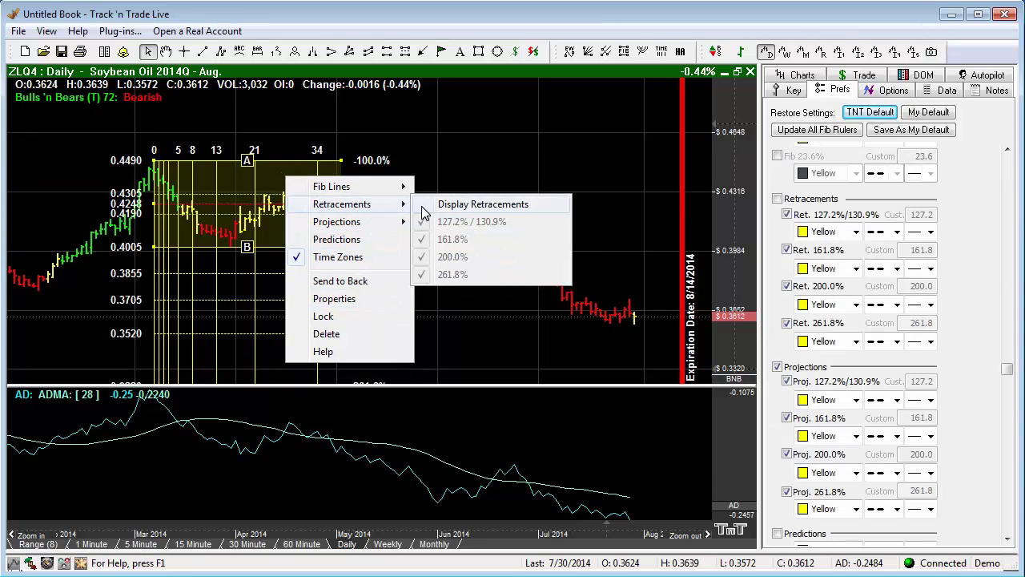
click(423, 206)
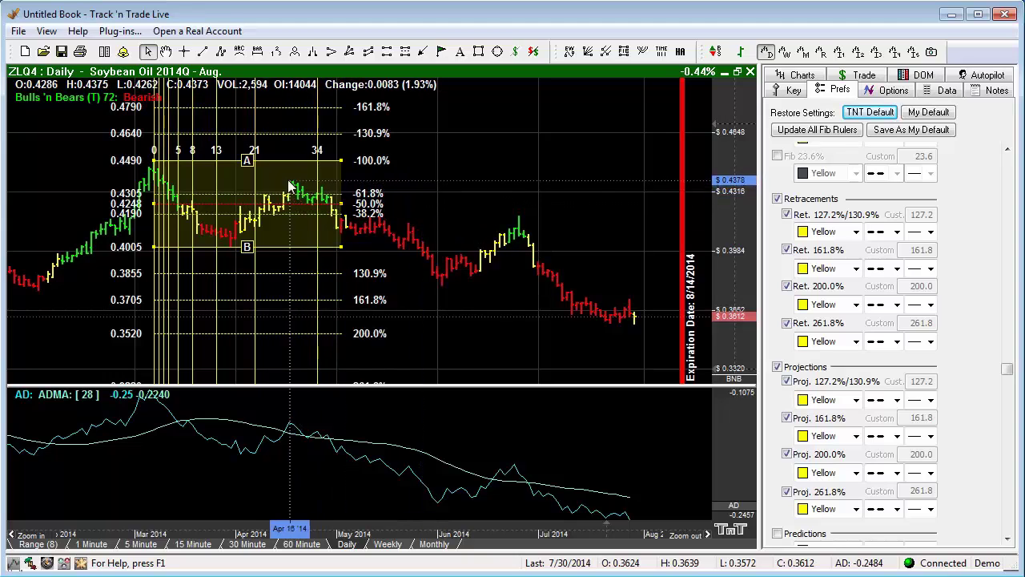
Compress the price scale to fit all Fib levels and extend the ruler to the 89 time line.
click(746, 154)
drag(746, 155, 728, 221)
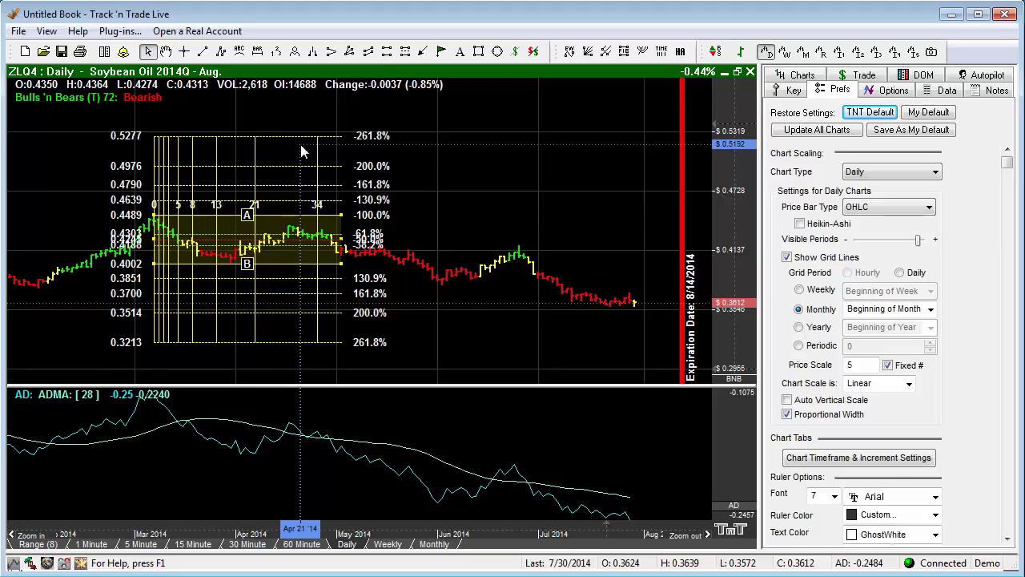
drag(343, 240, 438, 252)
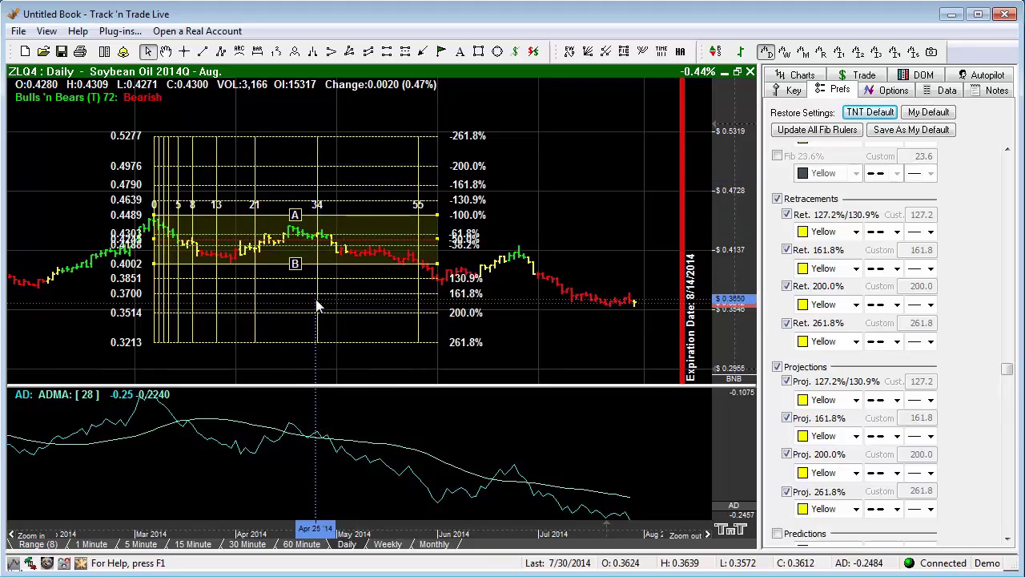
drag(439, 245, 644, 250)
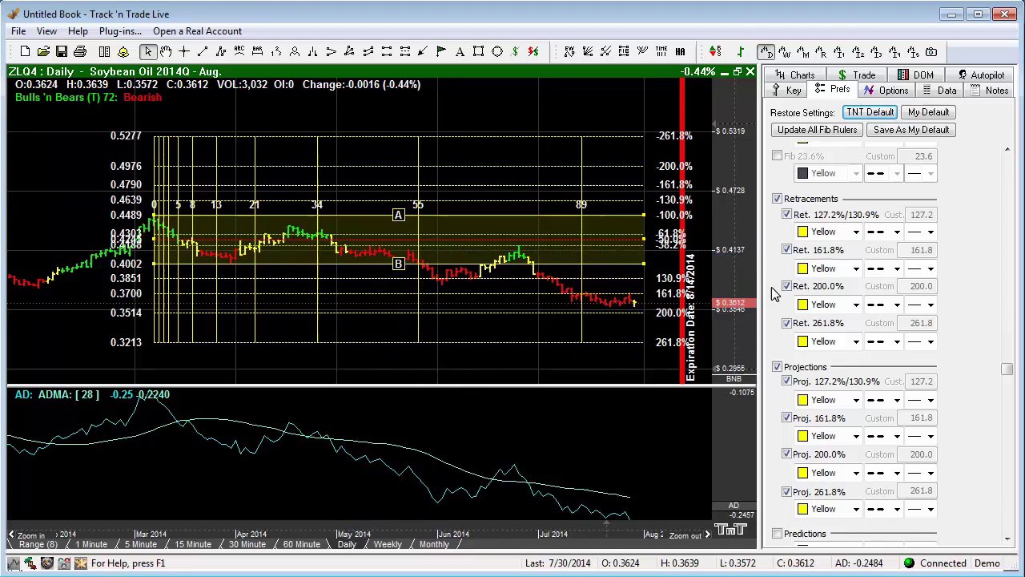
drag(1007, 370, 1013, 166)
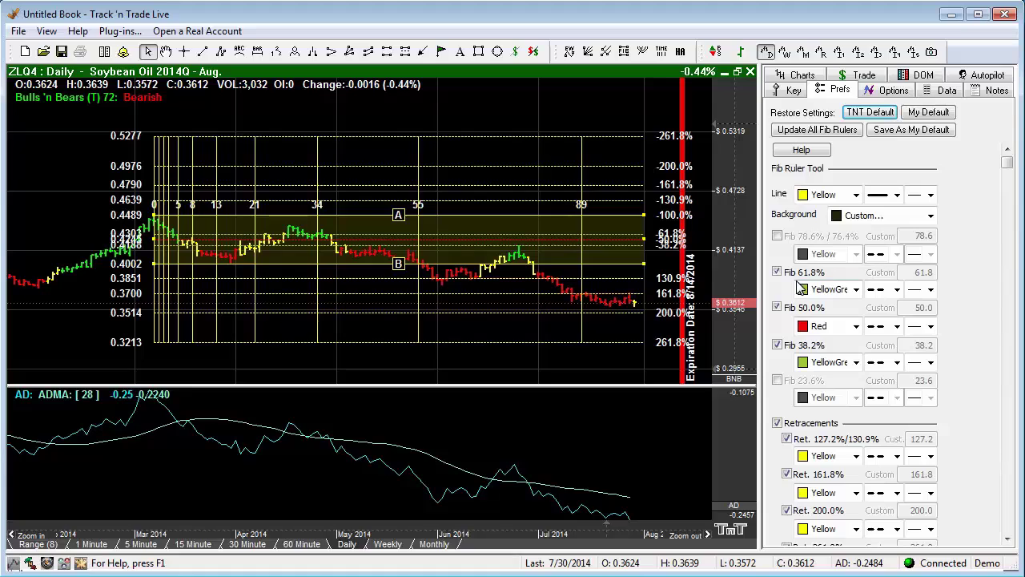
Colour the 127.2% retracement Red, 161.8% VioletRed and 200.0% Wheat.
drag(1010, 170, 1008, 400)
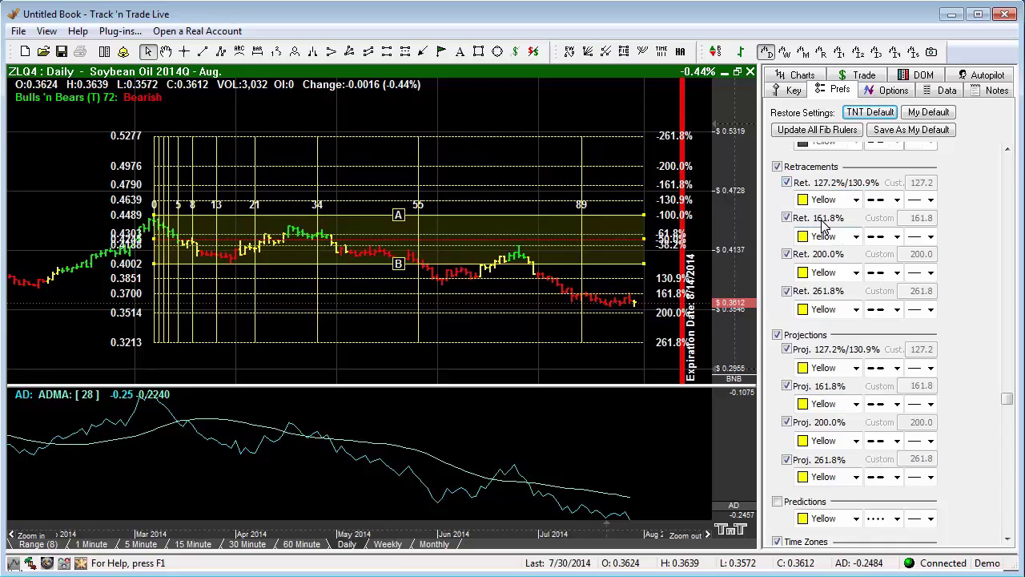
click(856, 201)
click(835, 217)
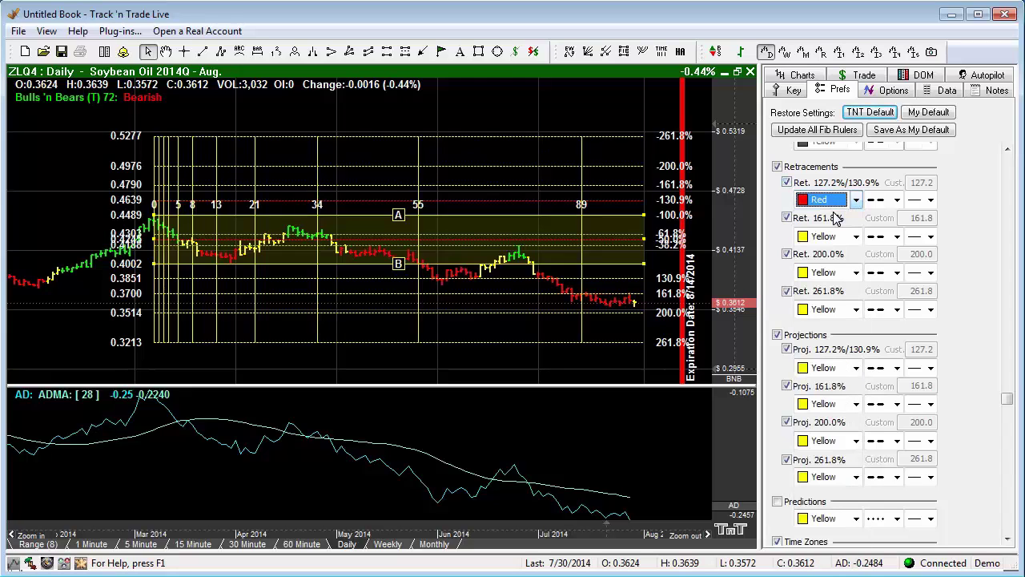
click(856, 236)
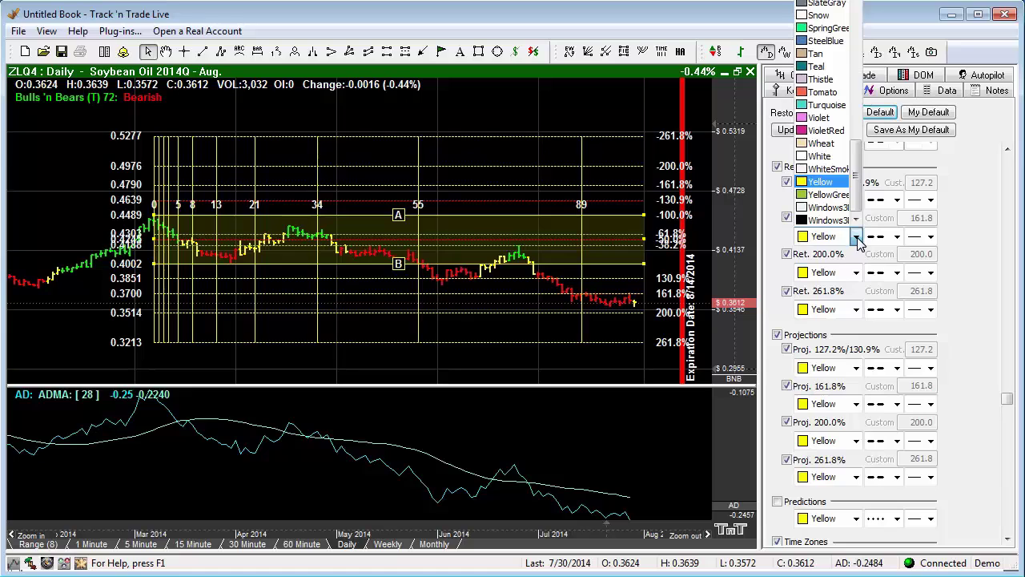
click(835, 149)
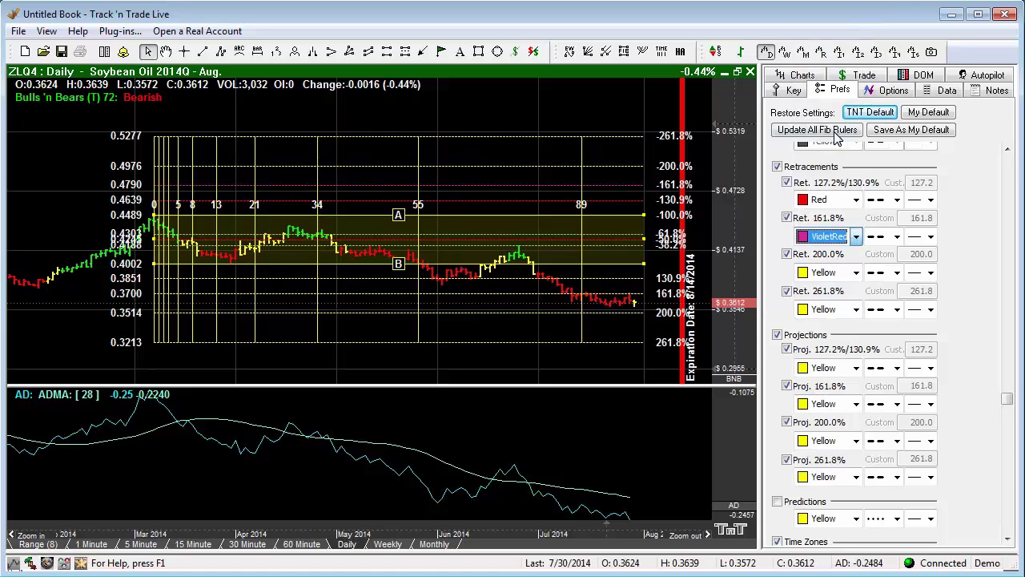
click(856, 273)
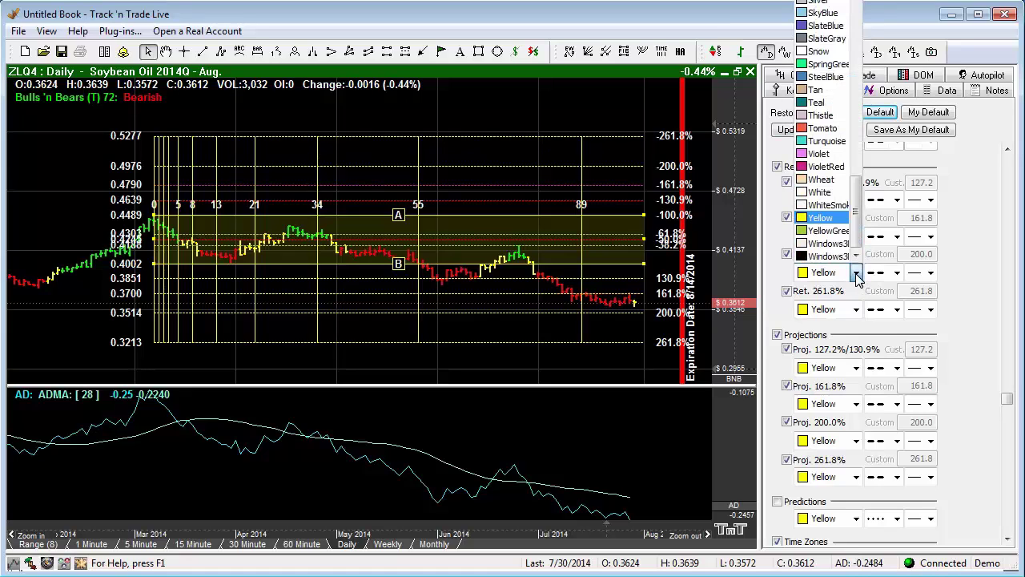
click(833, 184)
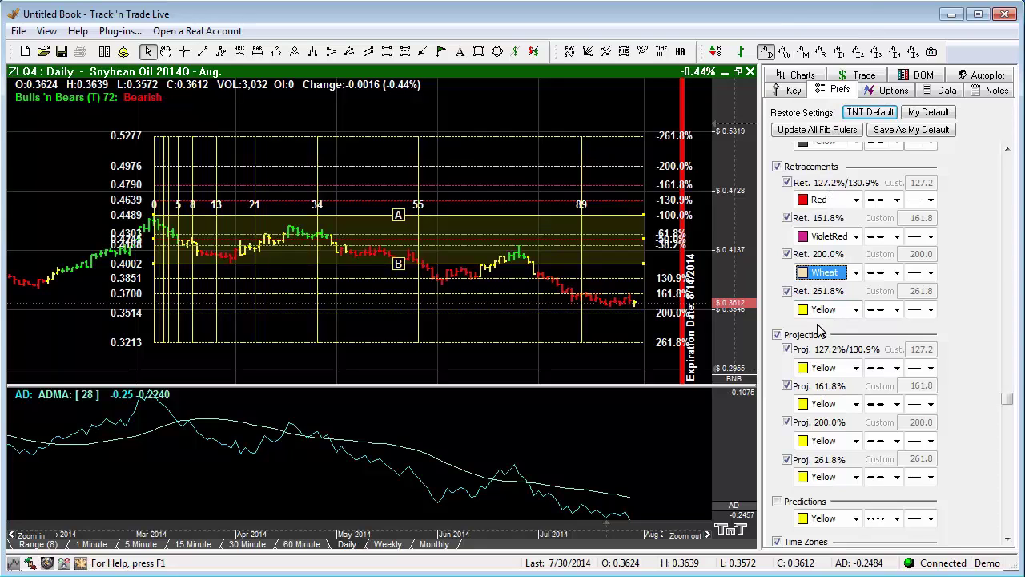
Colour the 161.8% projection Violet, 200.0% VioletRed and 261.8% SpringGreen.
drag(1007, 403, 1006, 440)
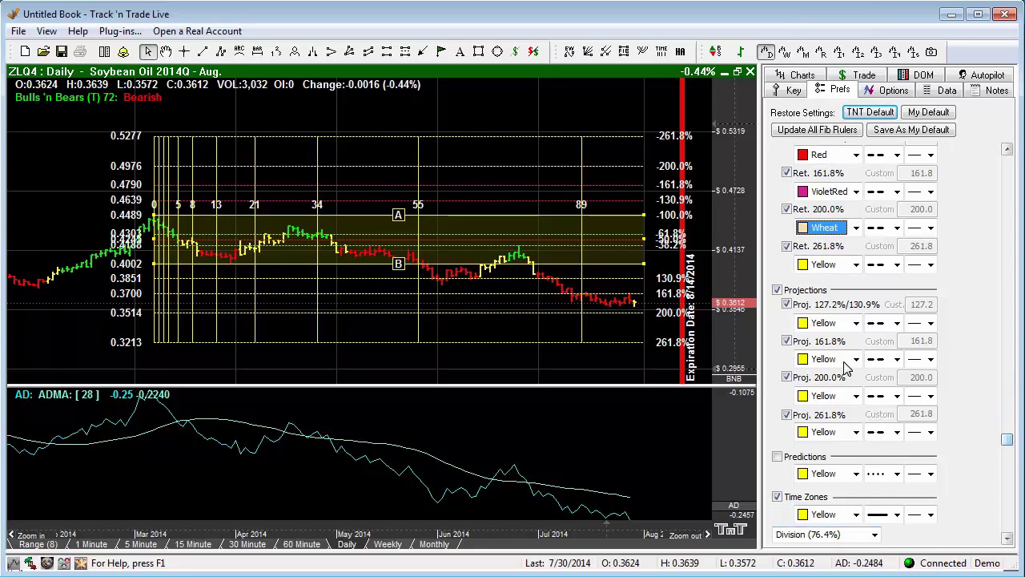
click(857, 362)
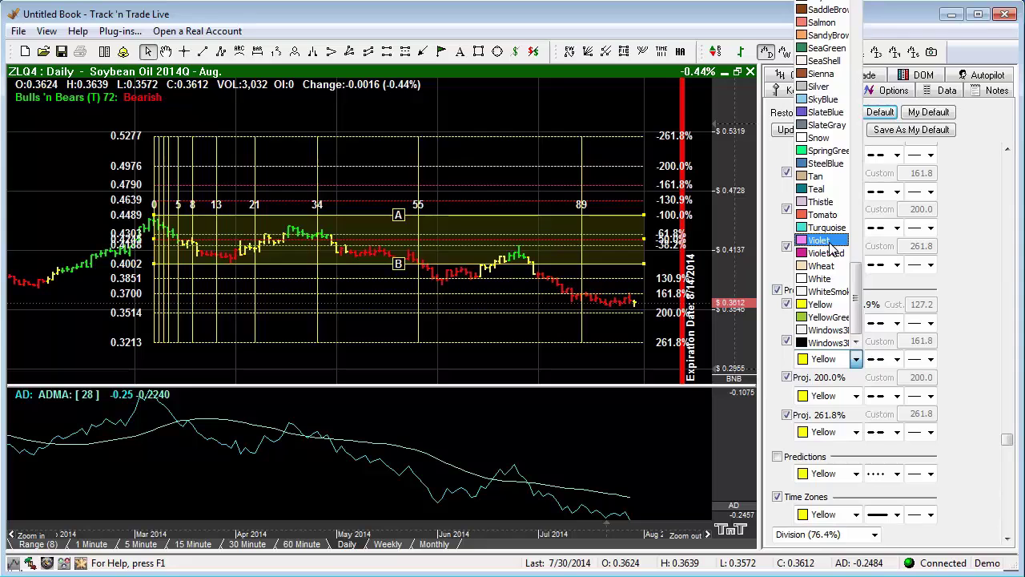
click(833, 253)
click(856, 396)
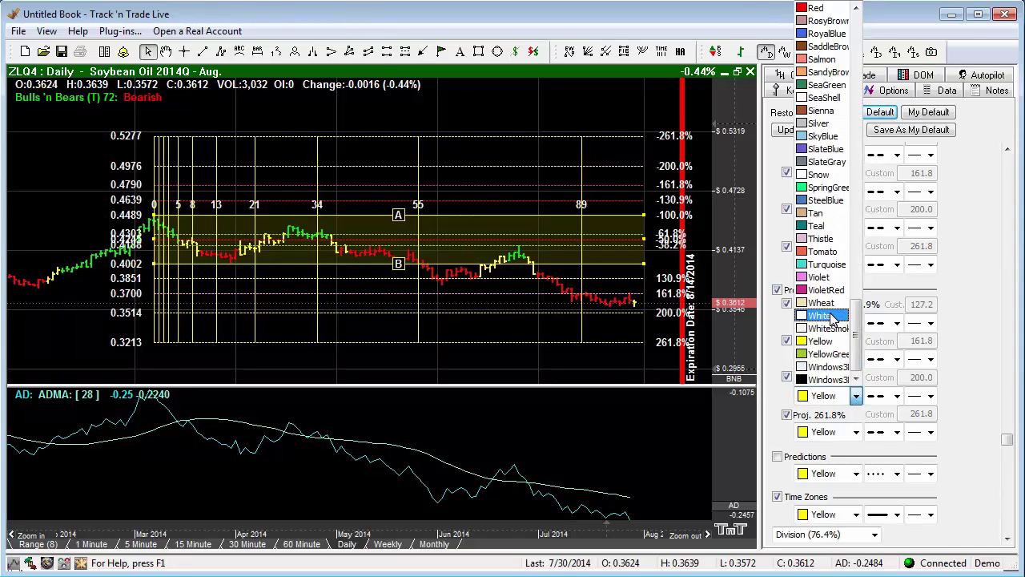
click(833, 296)
click(857, 432)
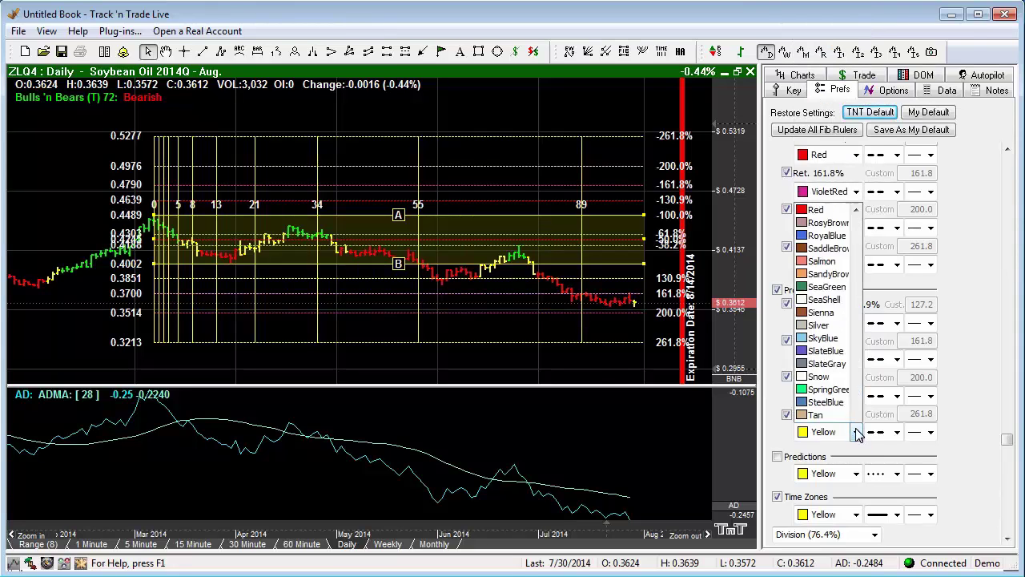
click(833, 228)
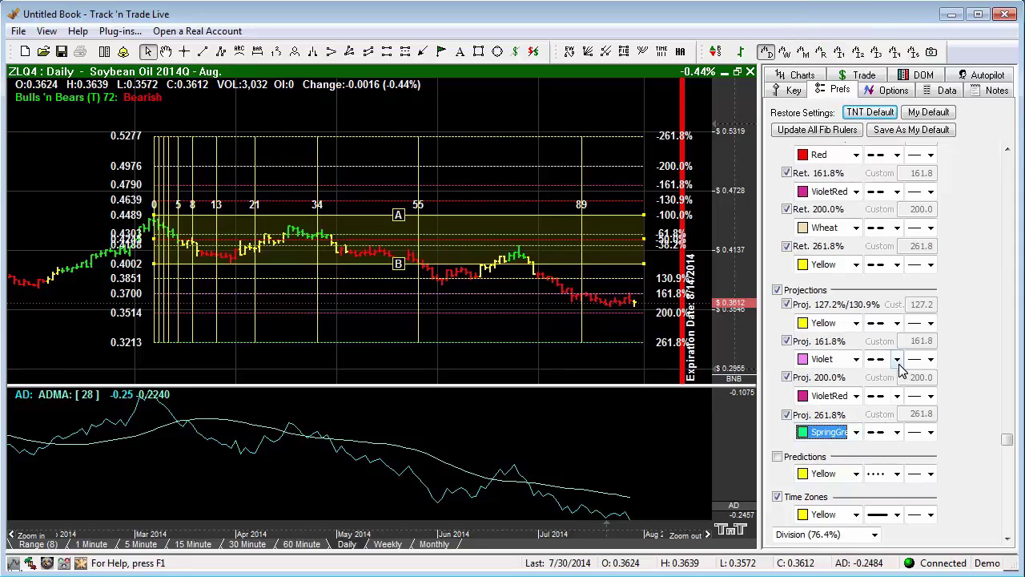
Make the 161.8% projection line dotted and thicker.
click(897, 359)
click(881, 396)
click(933, 360)
click(929, 390)
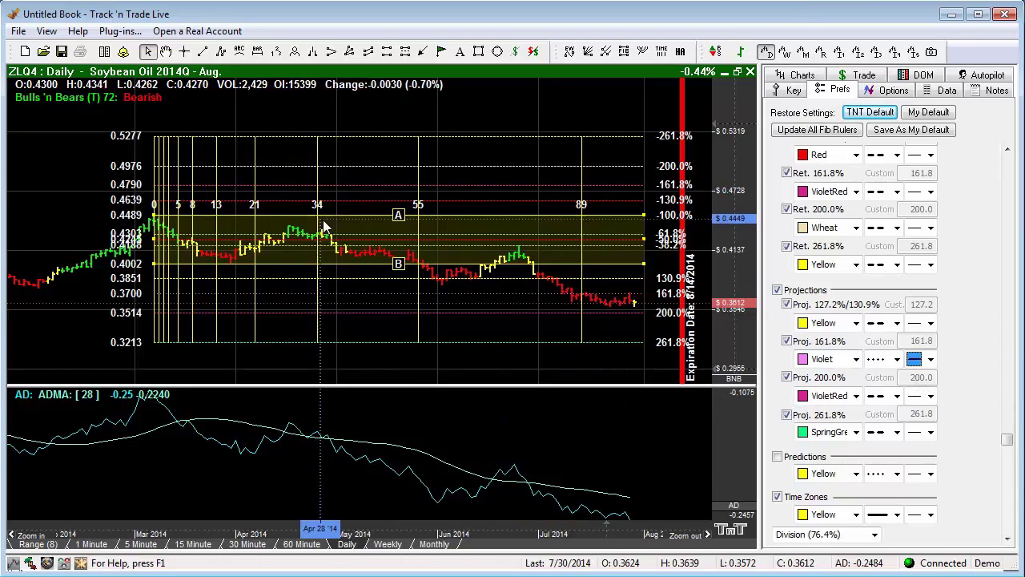
Delete the Fibonacci ruler from the Soybean Oil chart and zoom in to fewer, wider bars.
drag(1010, 445, 1015, 551)
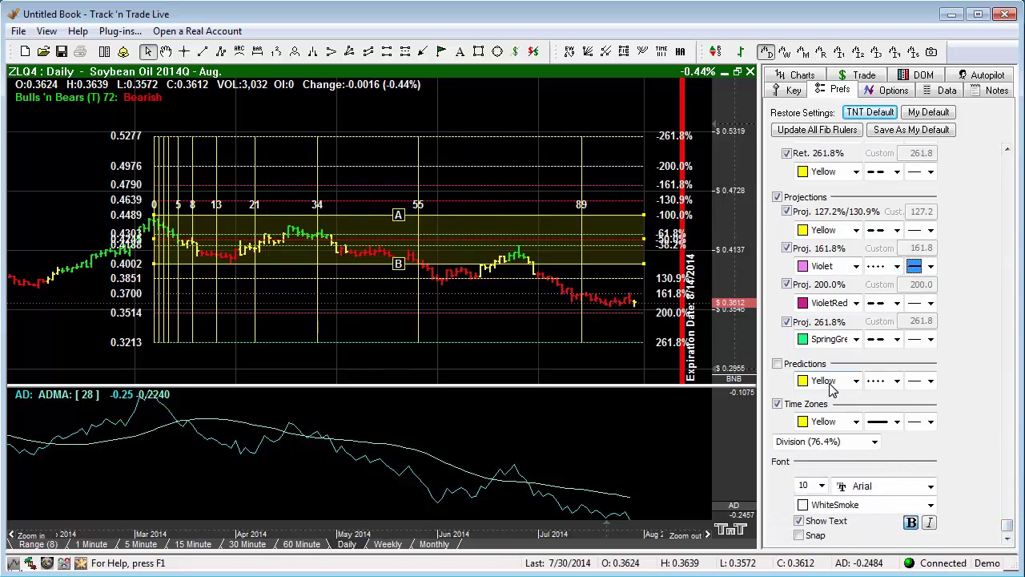
right_click(286, 253)
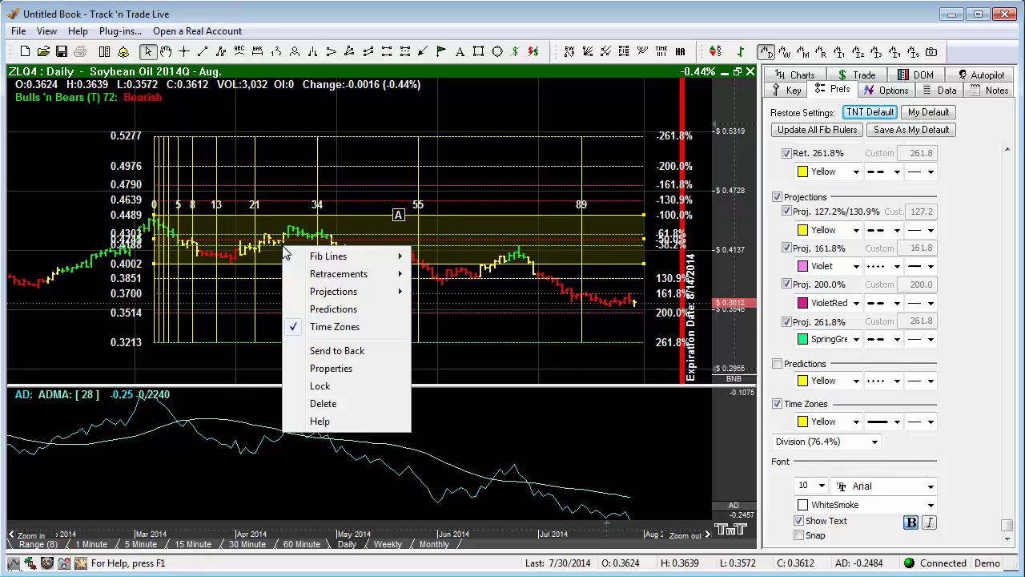
mouse_move(307, 274)
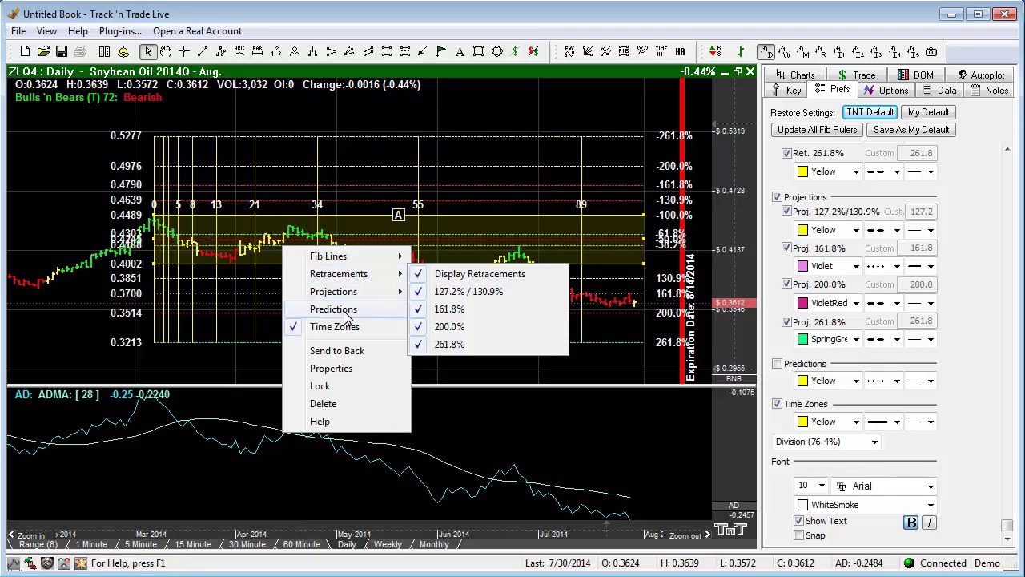
click(502, 379)
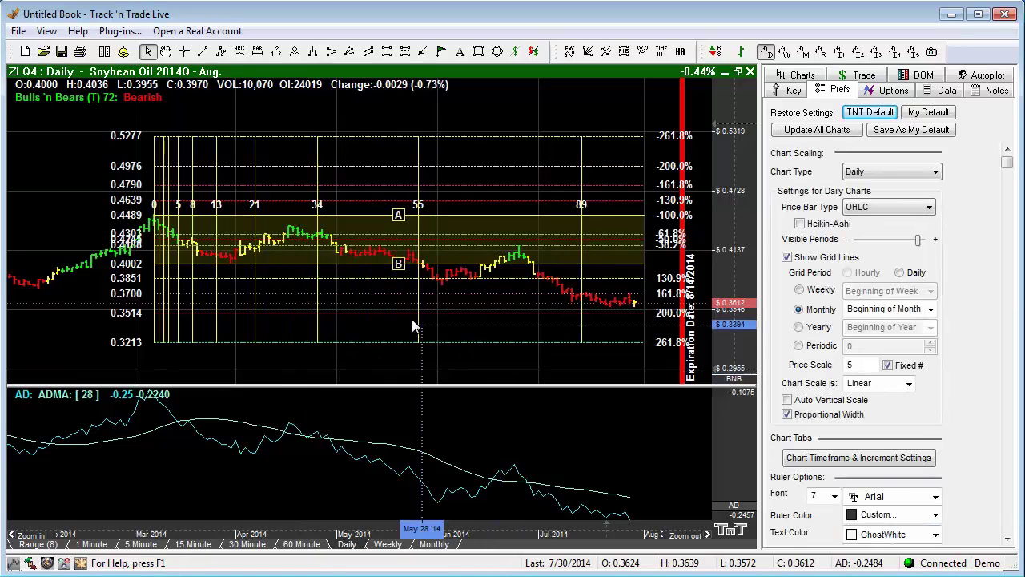
click(320, 288)
key(Delete)
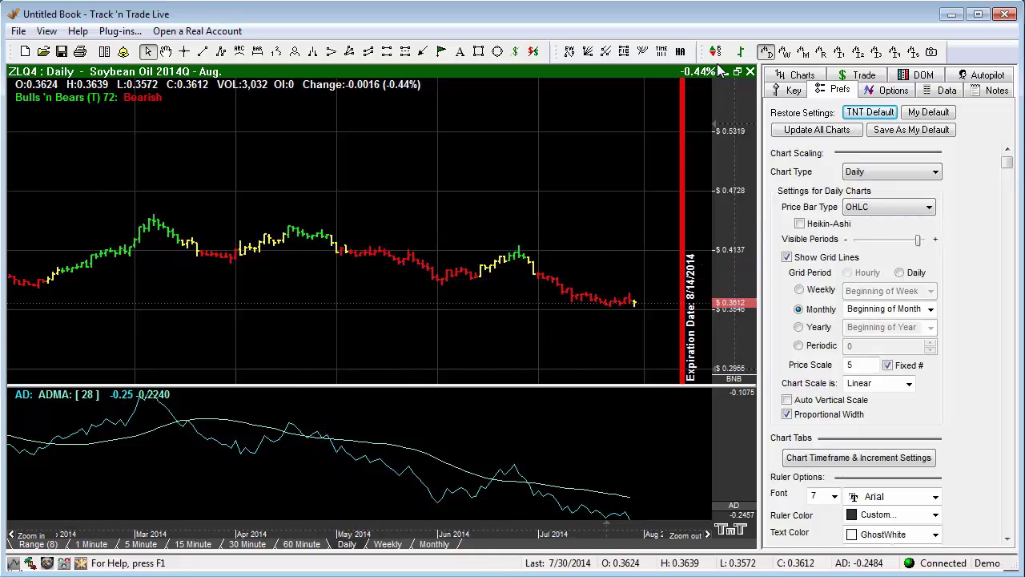
click(740, 52)
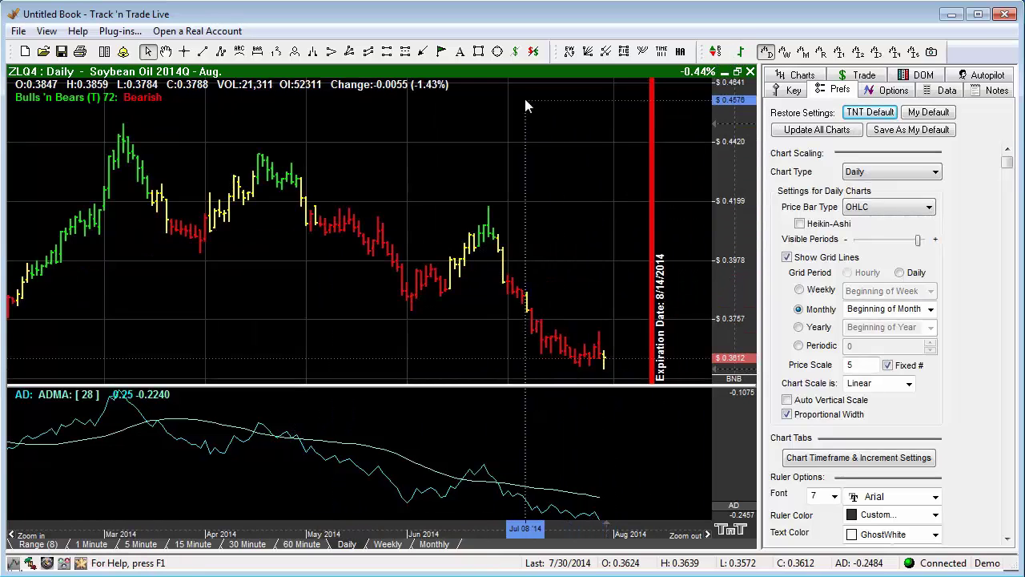
Draw a new Fib ruler down from the March high and turn on its projection levels.
click(626, 53)
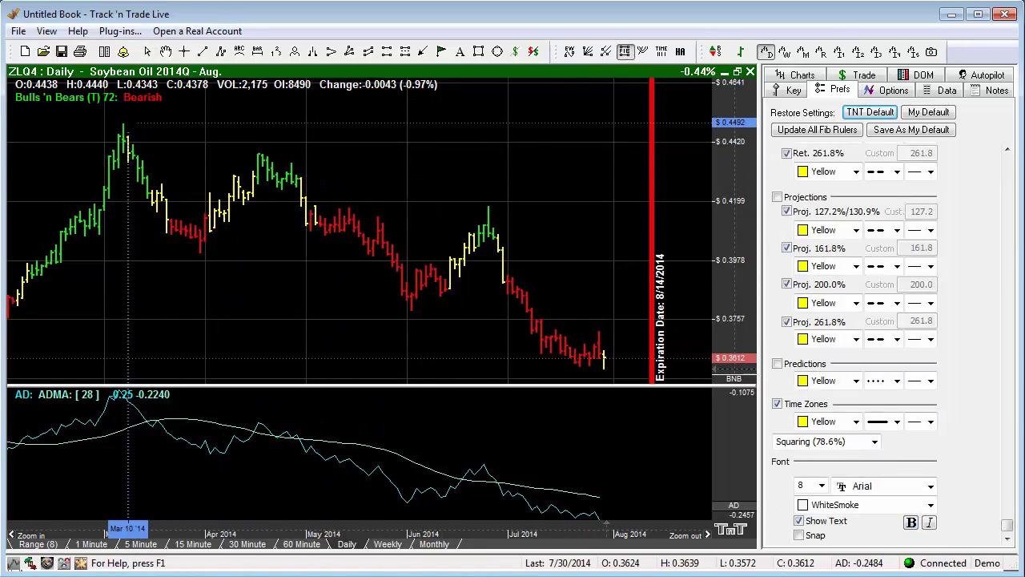
drag(123, 124, 342, 253)
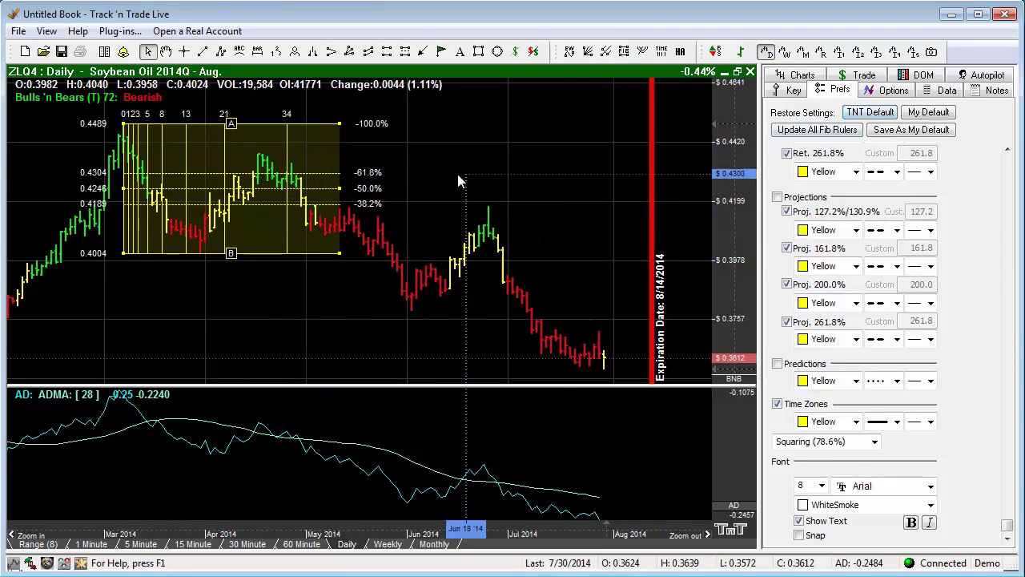
right_click(285, 155)
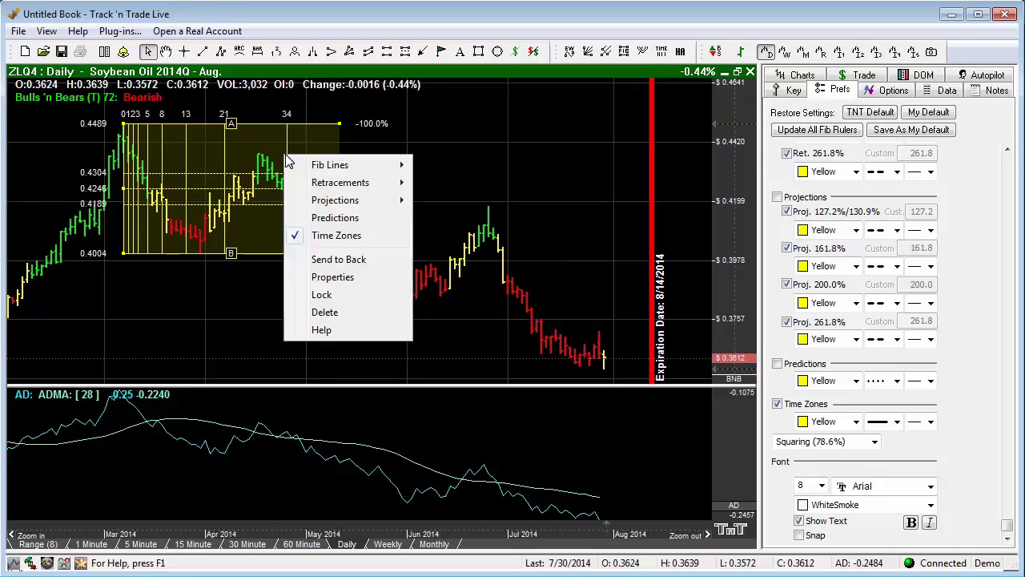
mouse_move(335, 189)
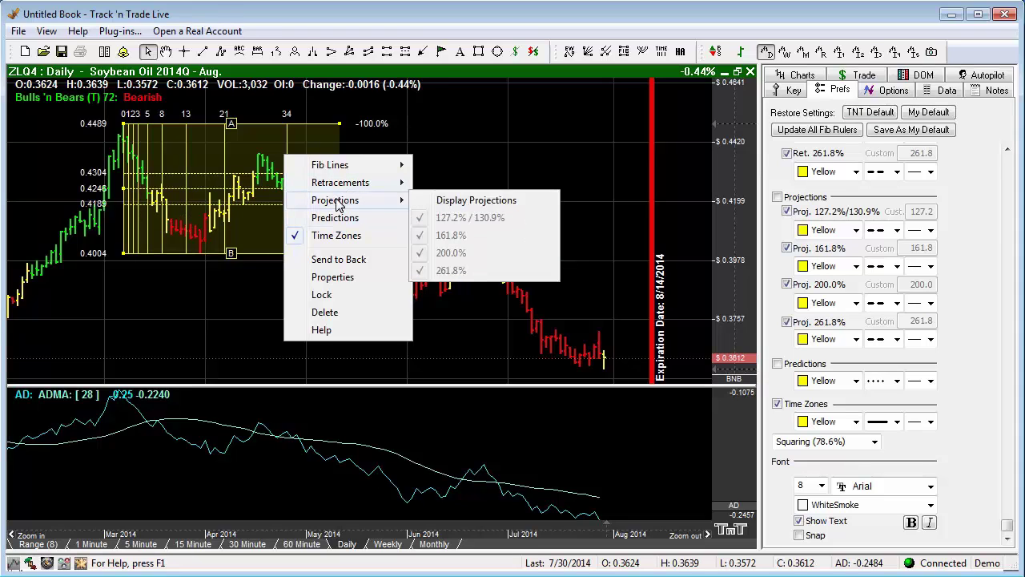
click(472, 201)
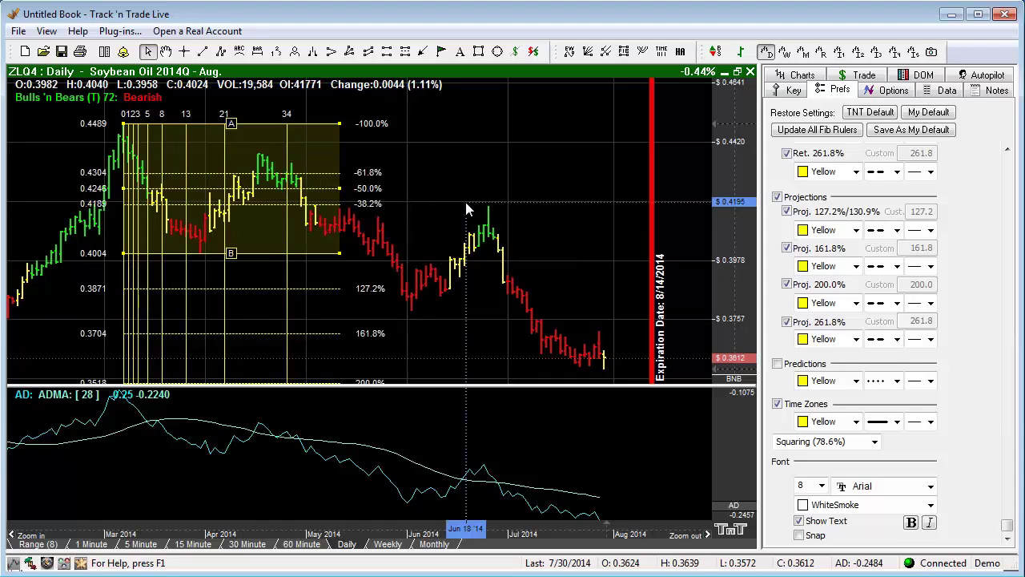
Compress the price scale to reveal the 261.8% line and widen the ruler box to the 55 time zone.
click(743, 179)
drag(743, 180, 740, 192)
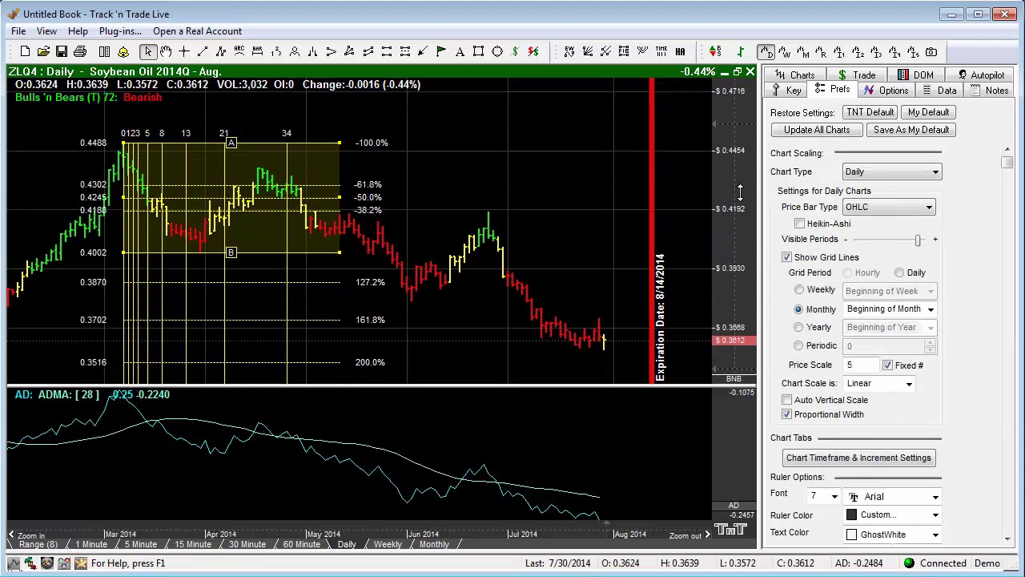
drag(725, 238, 725, 171)
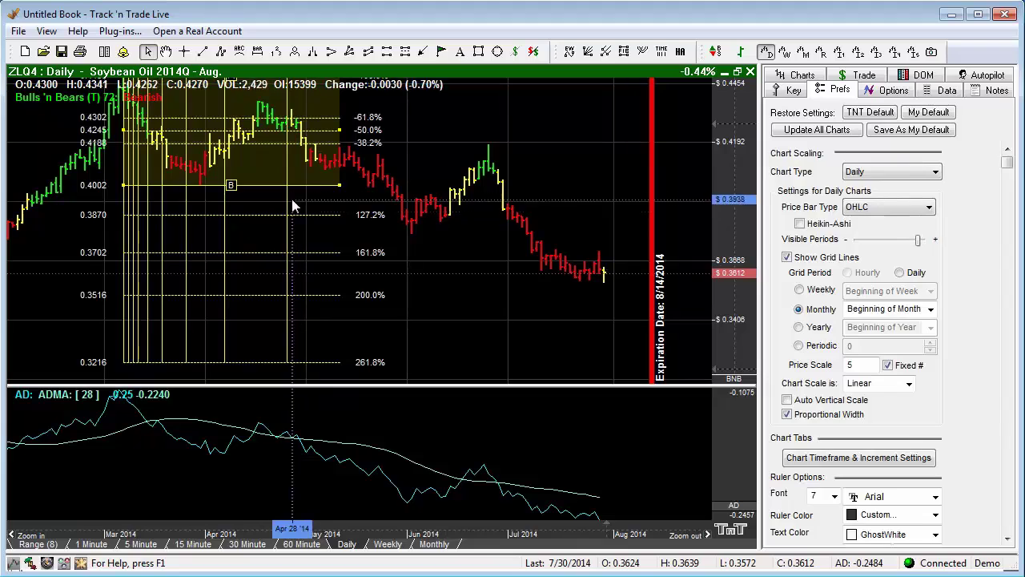
click(272, 168)
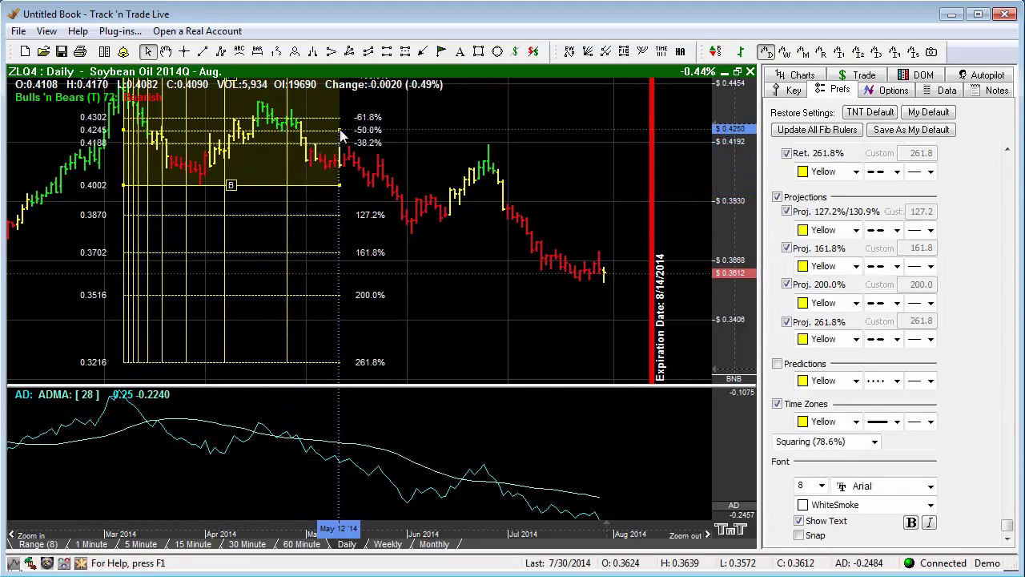
drag(340, 144, 522, 144)
drag(720, 169, 720, 235)
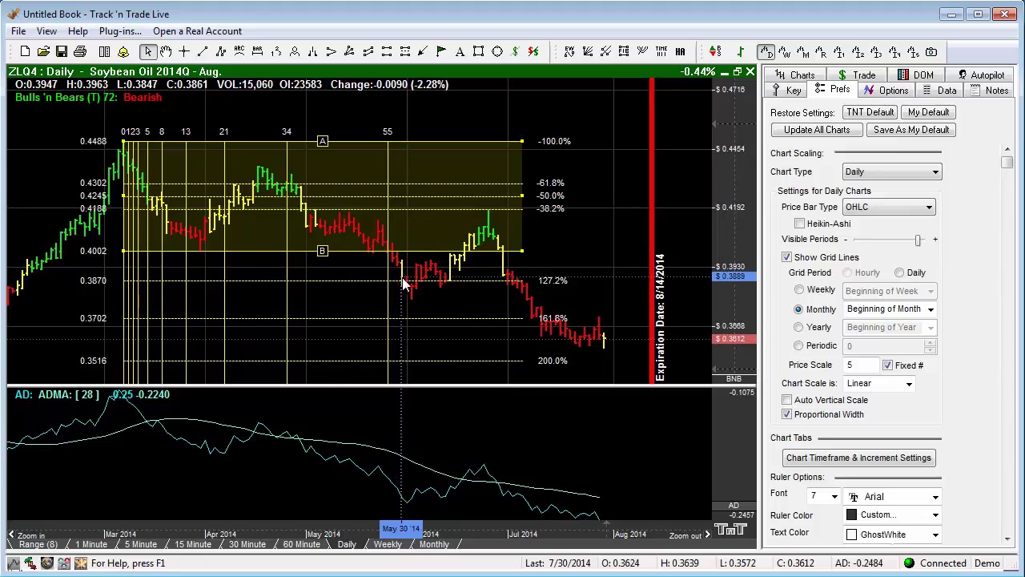
Turn off the Fib ruler's Display Projections and switch on its Predictions levels.
right_click(310, 210)
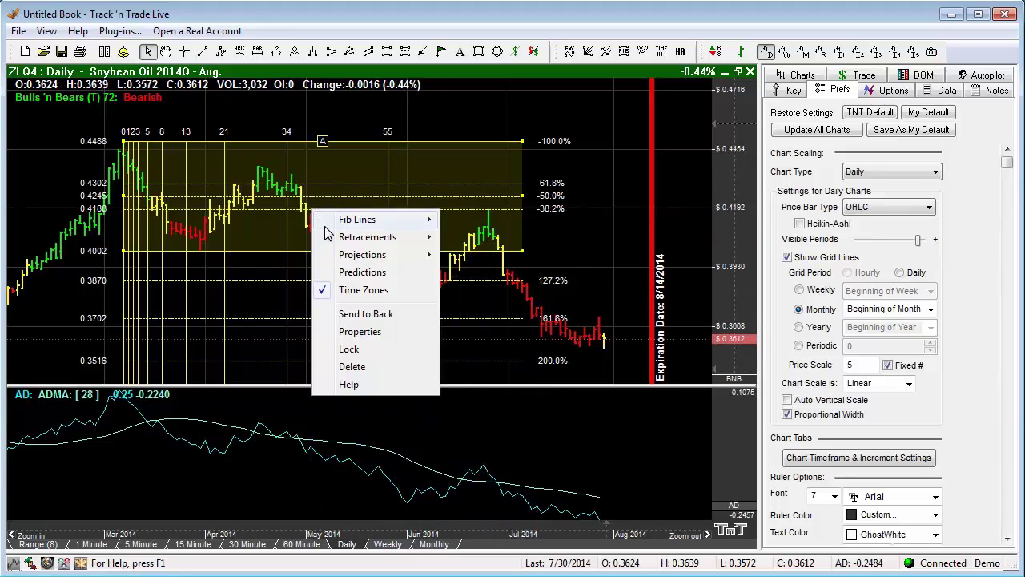
mouse_move(352, 260)
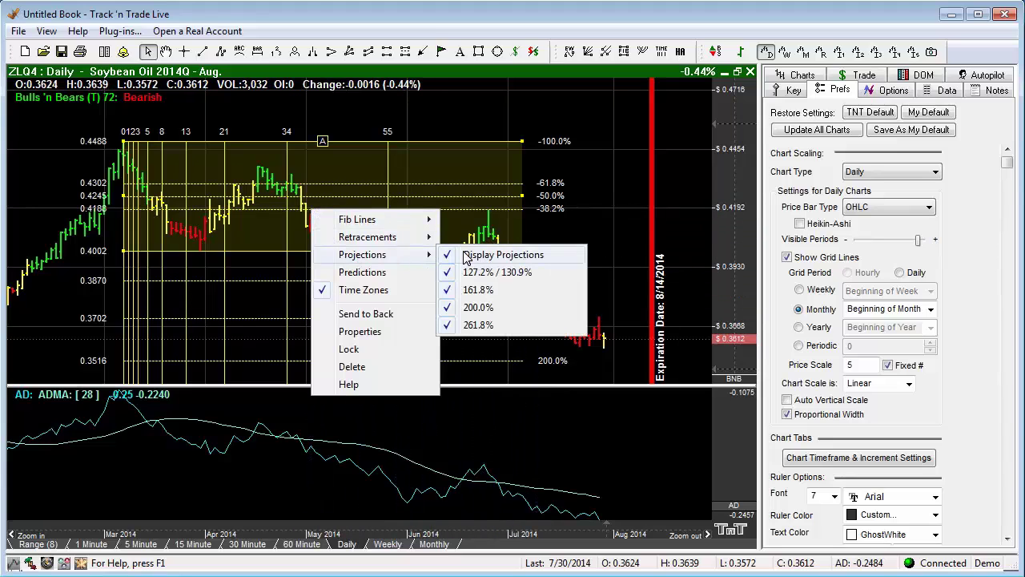
click(451, 255)
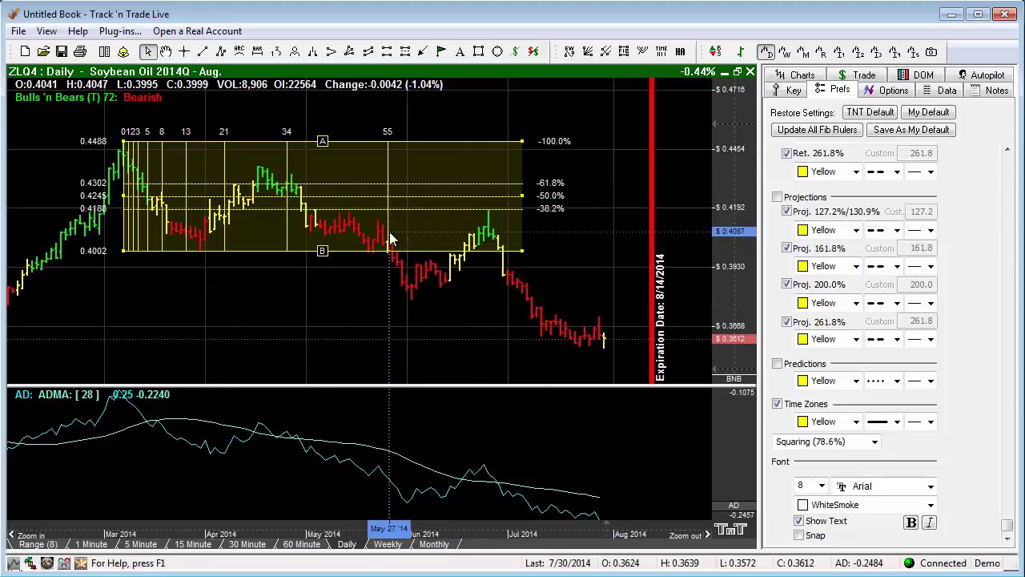
right_click(312, 169)
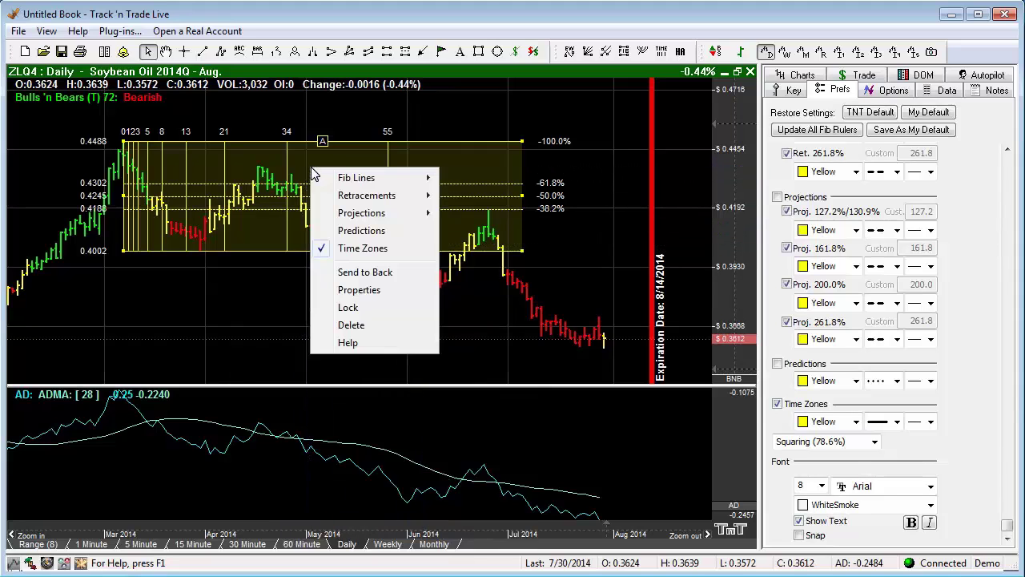
click(350, 233)
Drag prediction point C up to 76.0% (0.4371), moving D to 124.0% at 0.3889.
drag(713, 240, 715, 221)
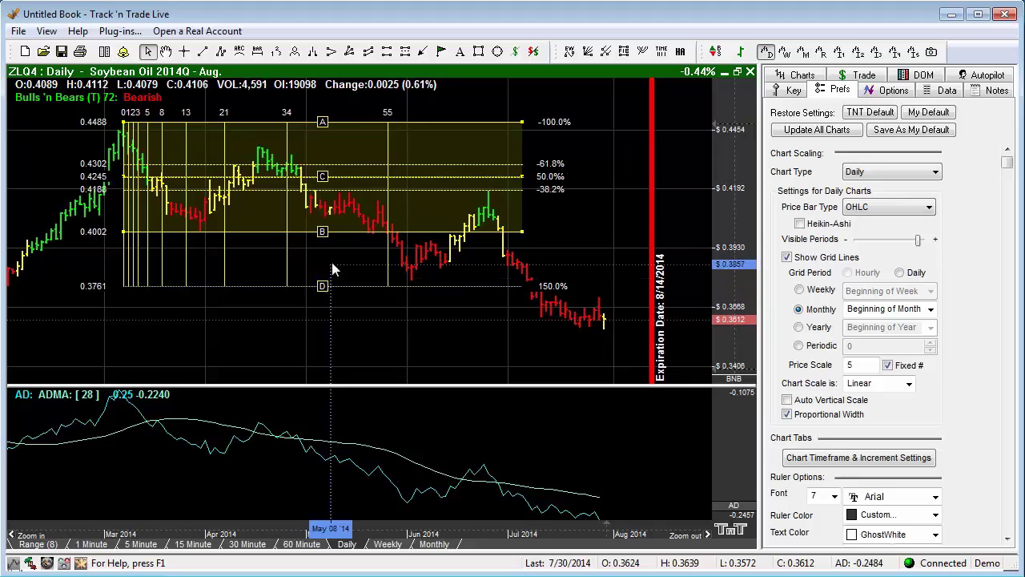
drag(322, 181, 322, 151)
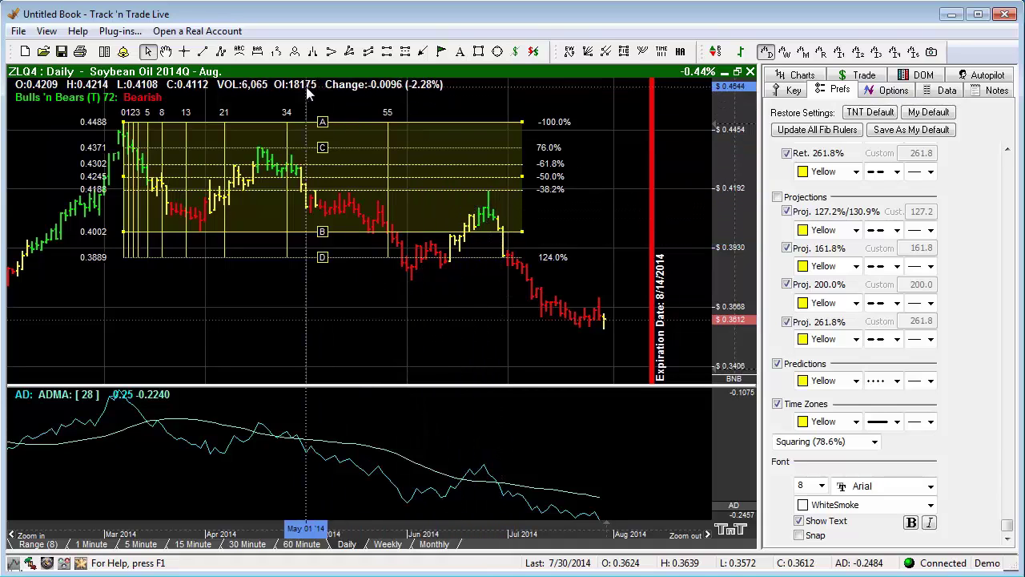
Draw a 1-2-3 pattern from the March high through the late-March low to the April high.
click(277, 52)
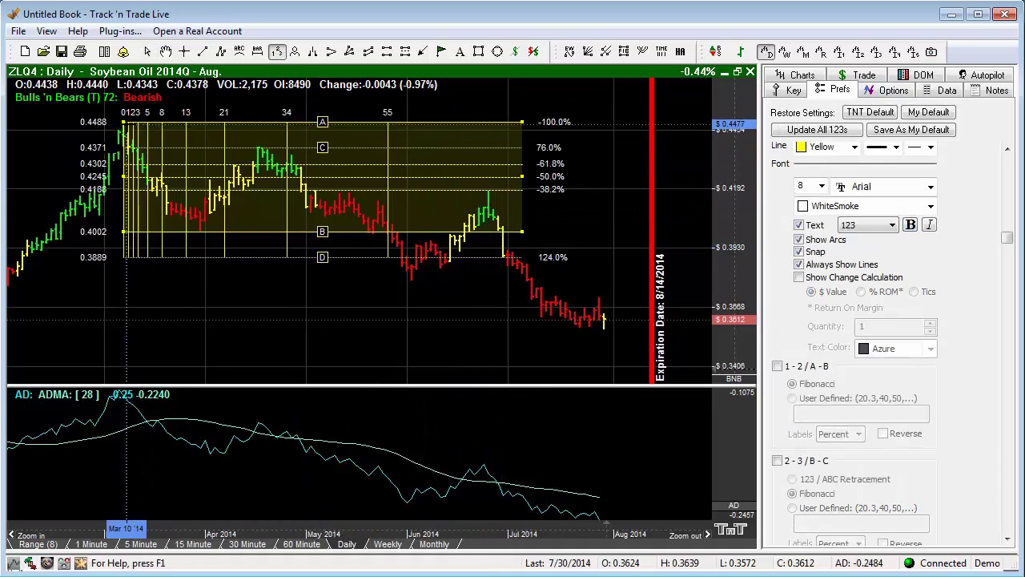
drag(123, 122, 200, 233)
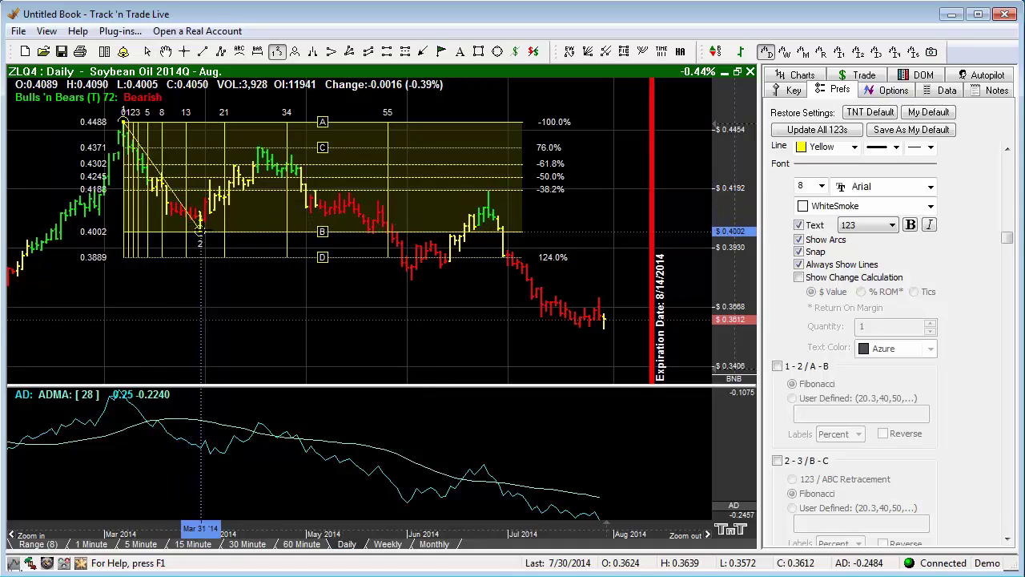
click(258, 148)
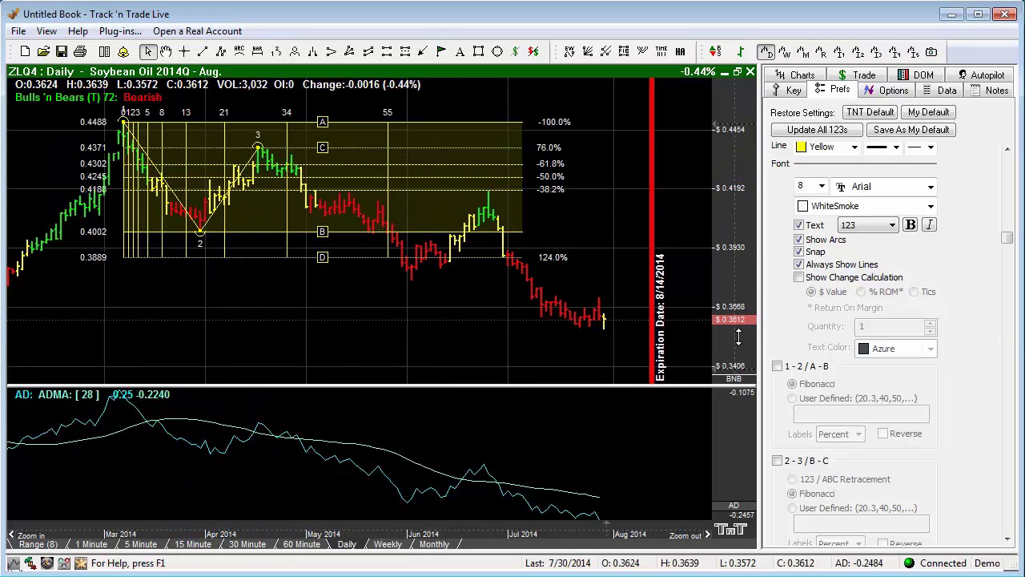
Set the pattern's Fibonacci levels to show on the 3-4 leg only, not 1-2 or 2-3.
click(777, 367)
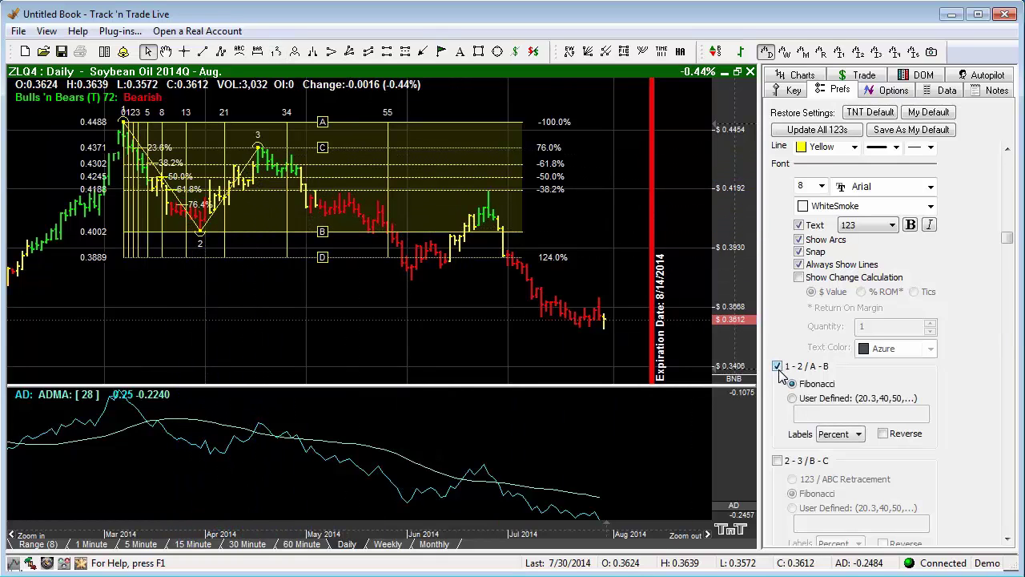
click(777, 462)
drag(1009, 249, 1007, 500)
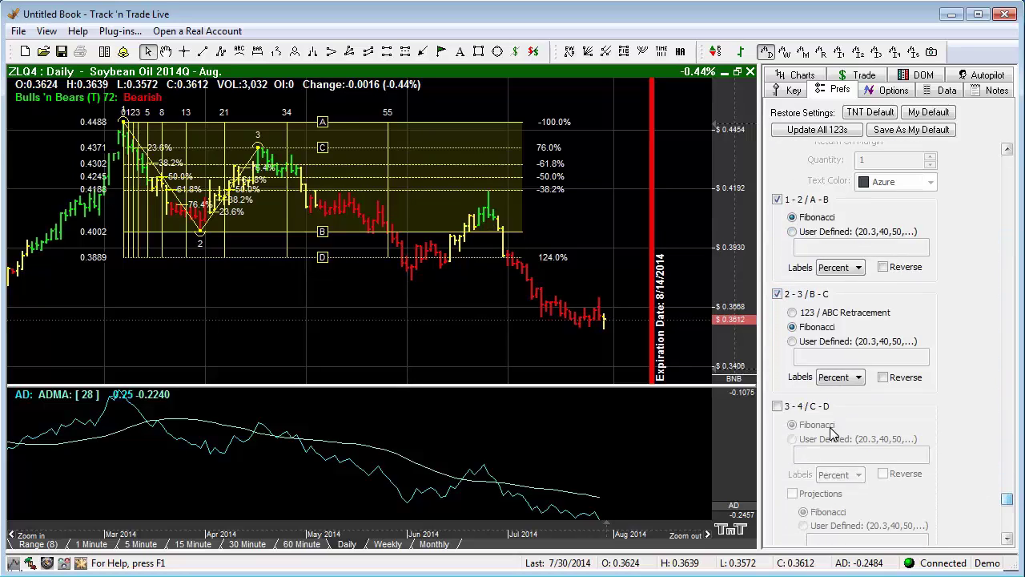
click(777, 406)
click(777, 294)
click(777, 199)
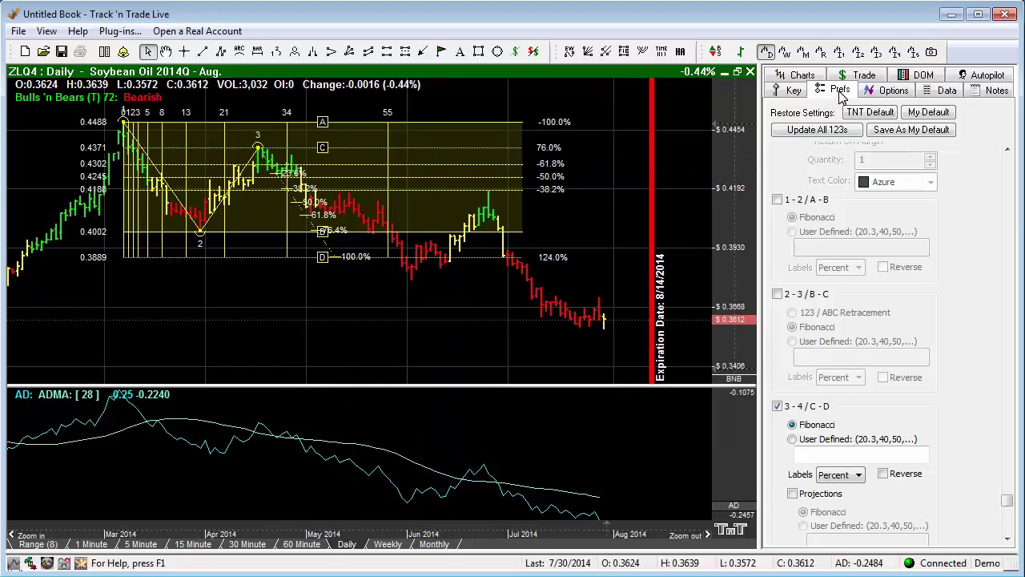
Select and delete the Fib ruler, then select and delete the 1-2-3 pattern.
click(386, 135)
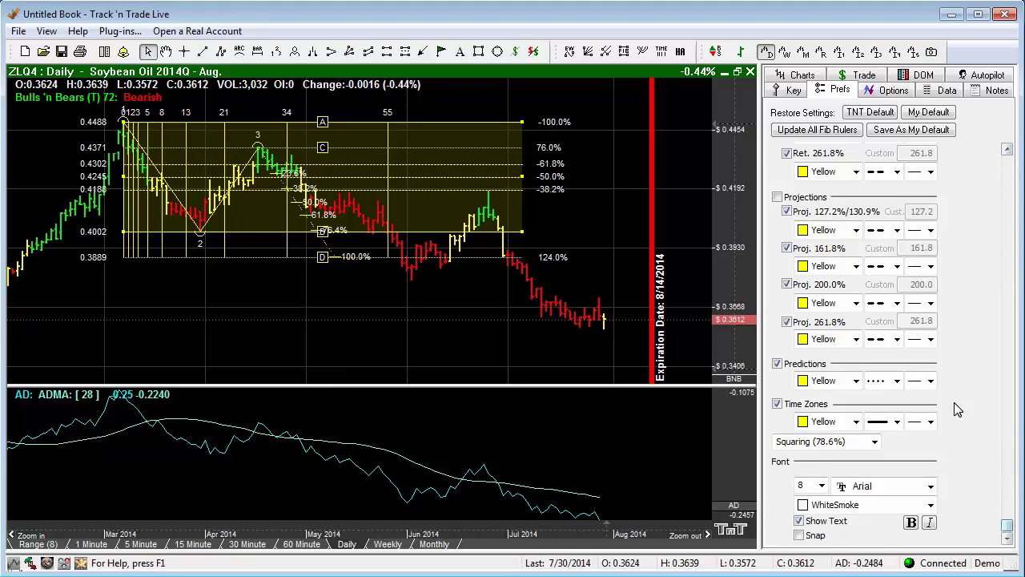
right_click(420, 165)
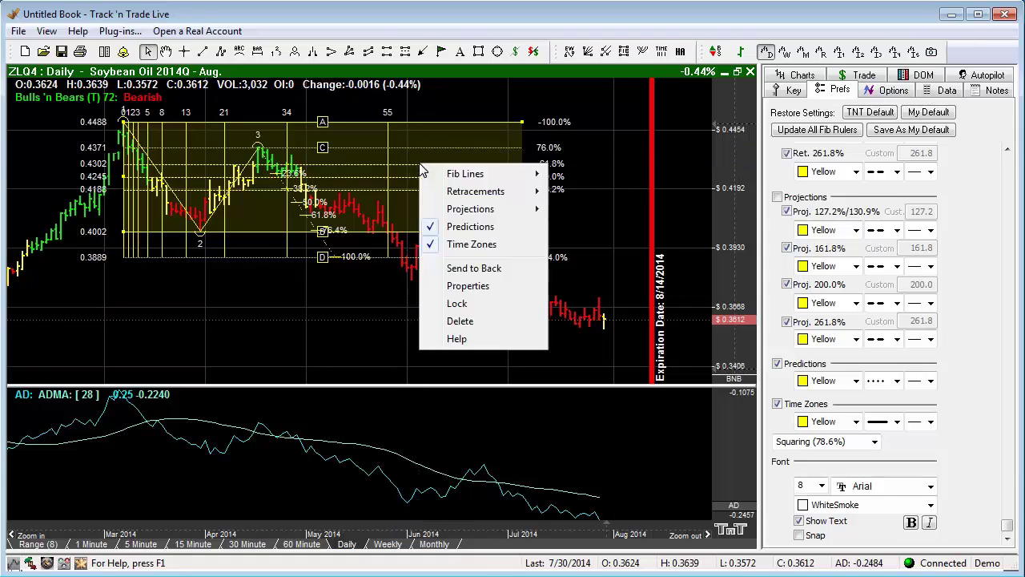
click(382, 181)
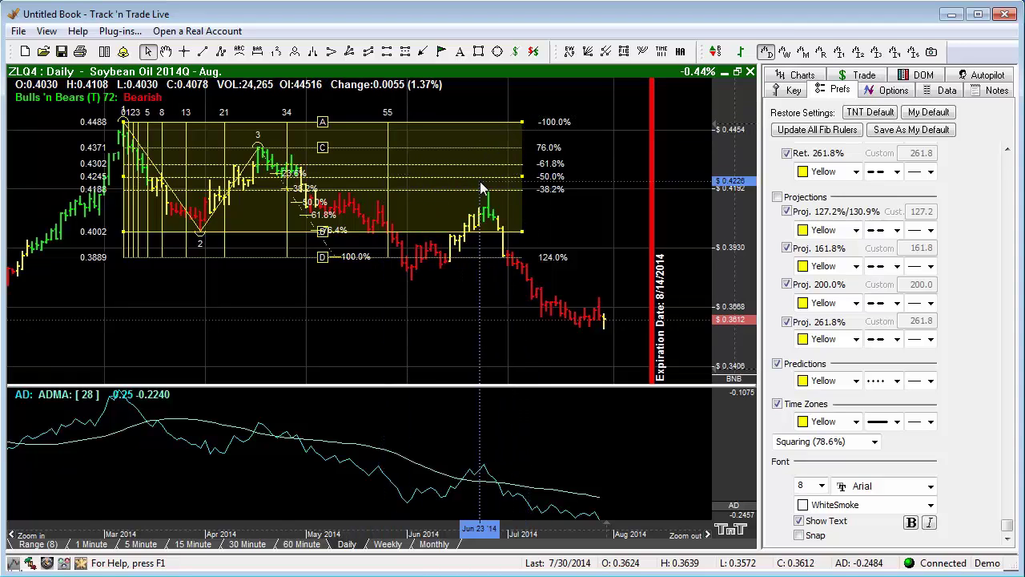
key(Delete)
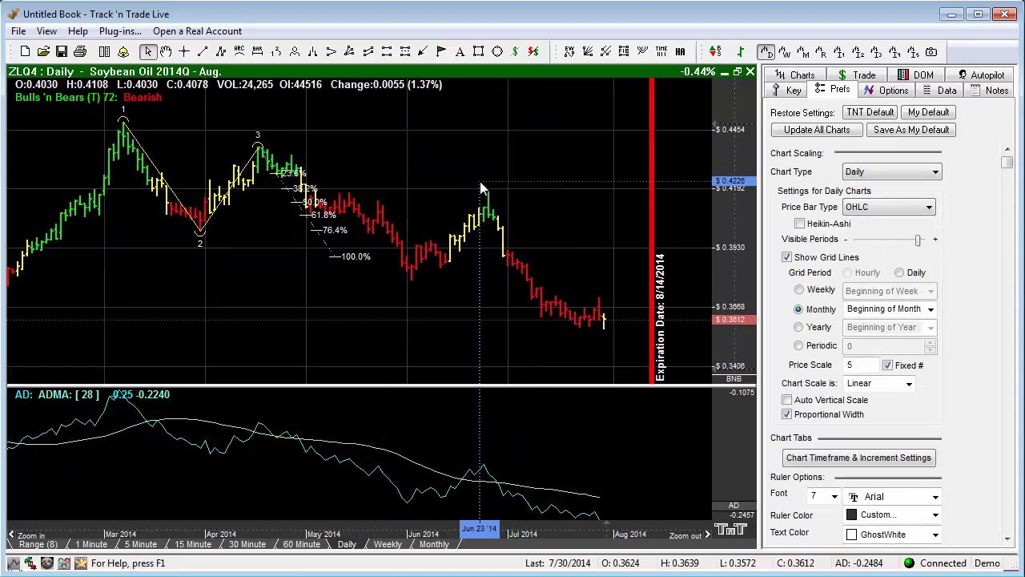
click(218, 210)
key(Delete)
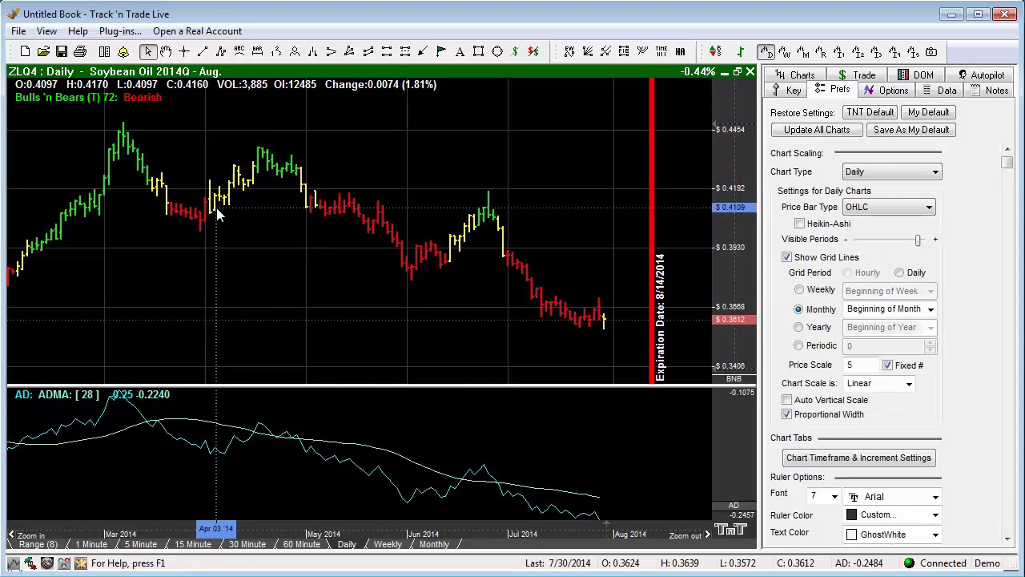